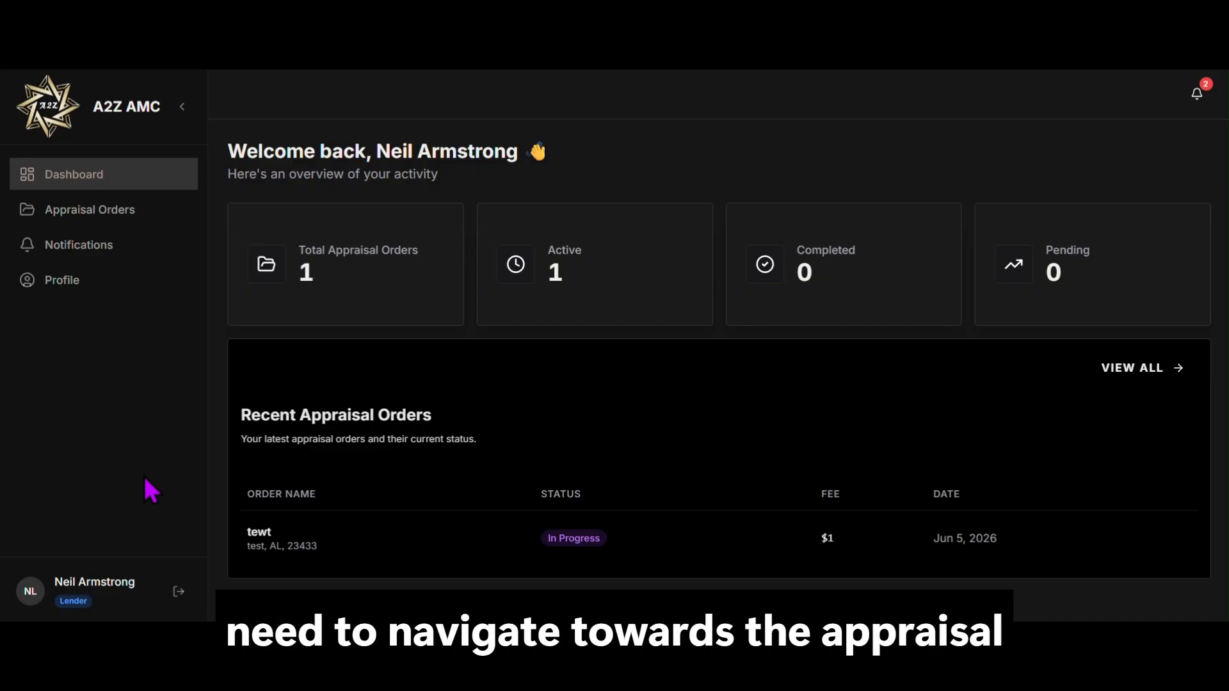
Step: Go to the Appraisal Orders list and start a new appraisal order
left_click(168, 218)
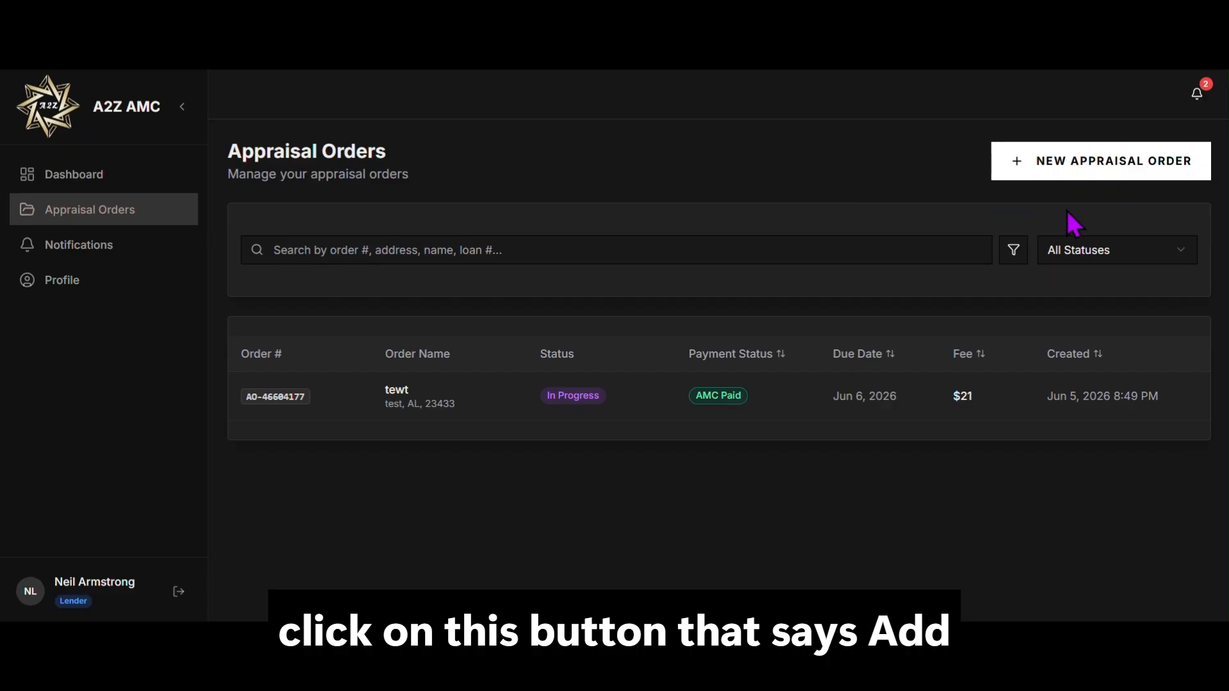
left_click(1121, 167)
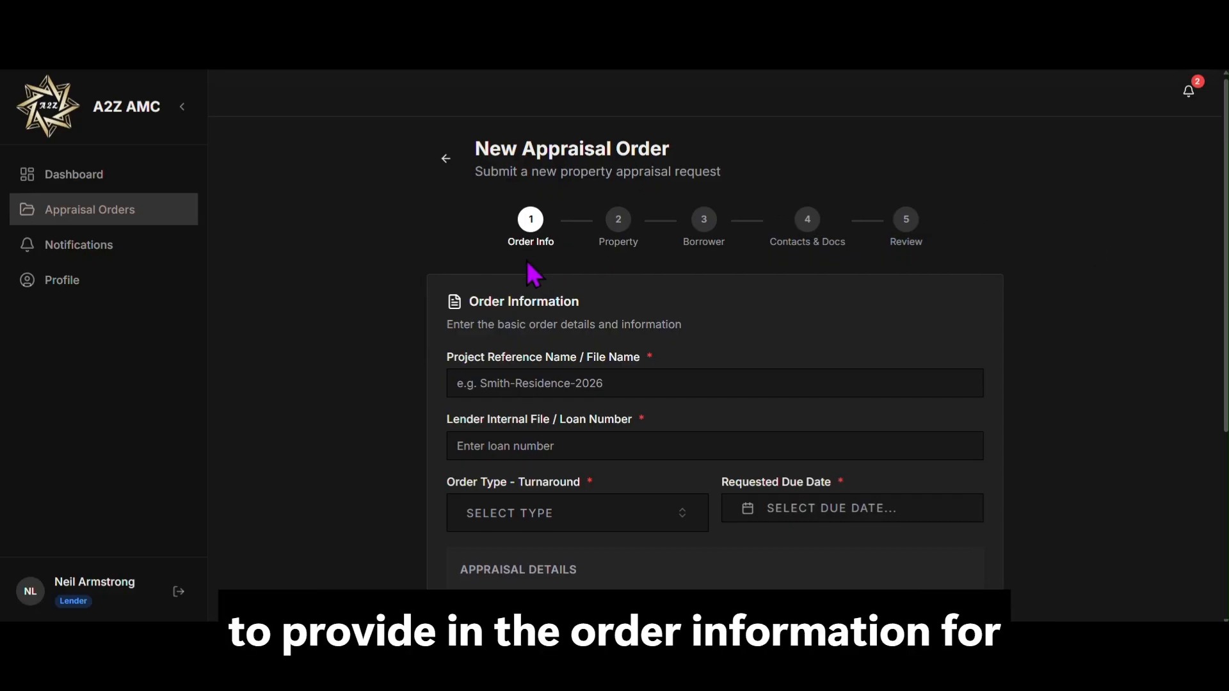
Step: Scroll through the blank Order Info form, then go back to the dashboard
scroll(533, 274, "down", 1)
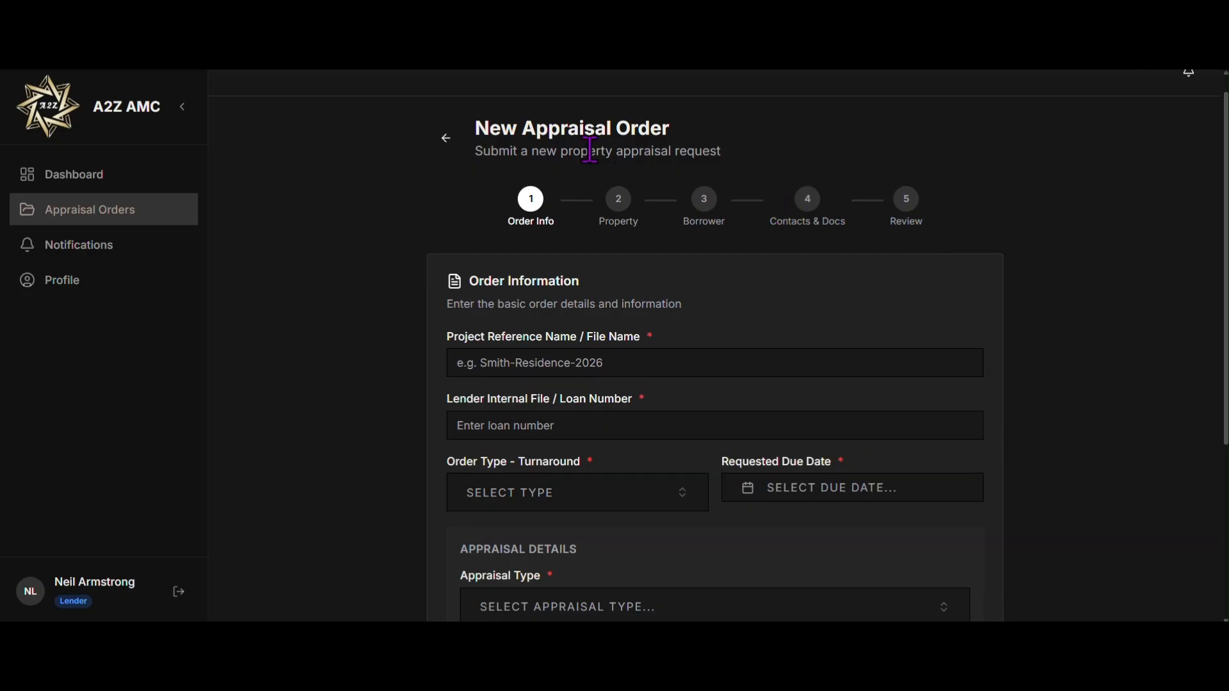
scroll(585, 153, "down", 1)
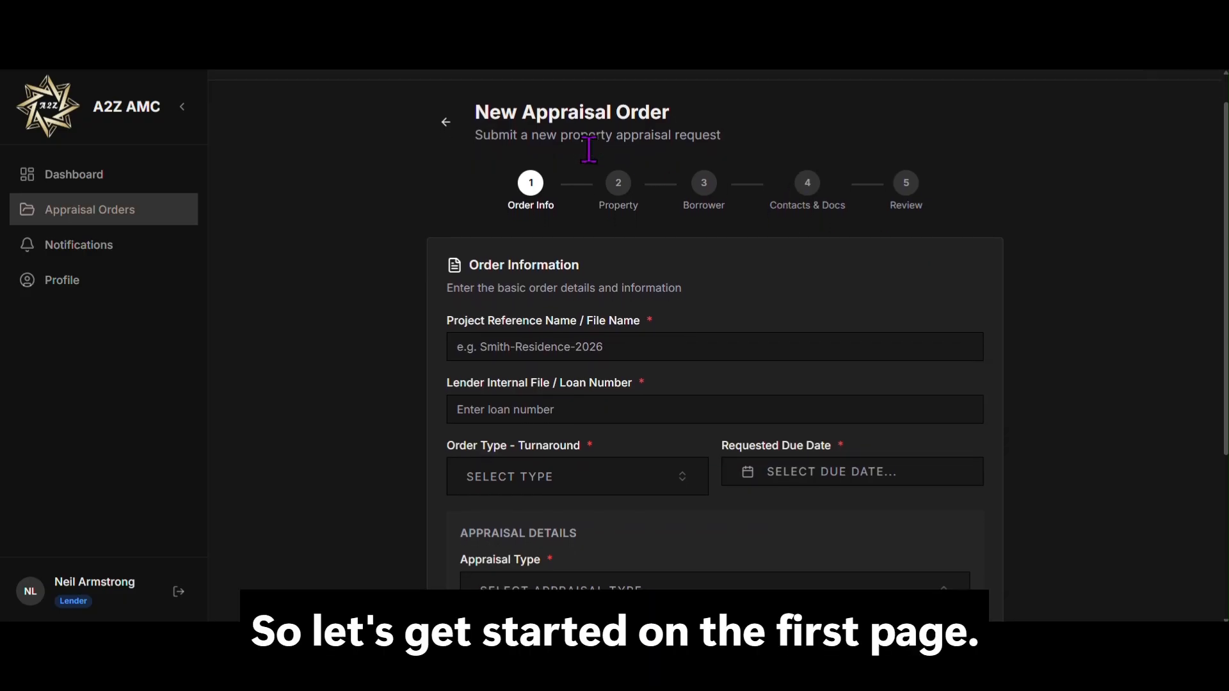
scroll(588, 150, "down", 2)
scroll(588, 153, "down", 2)
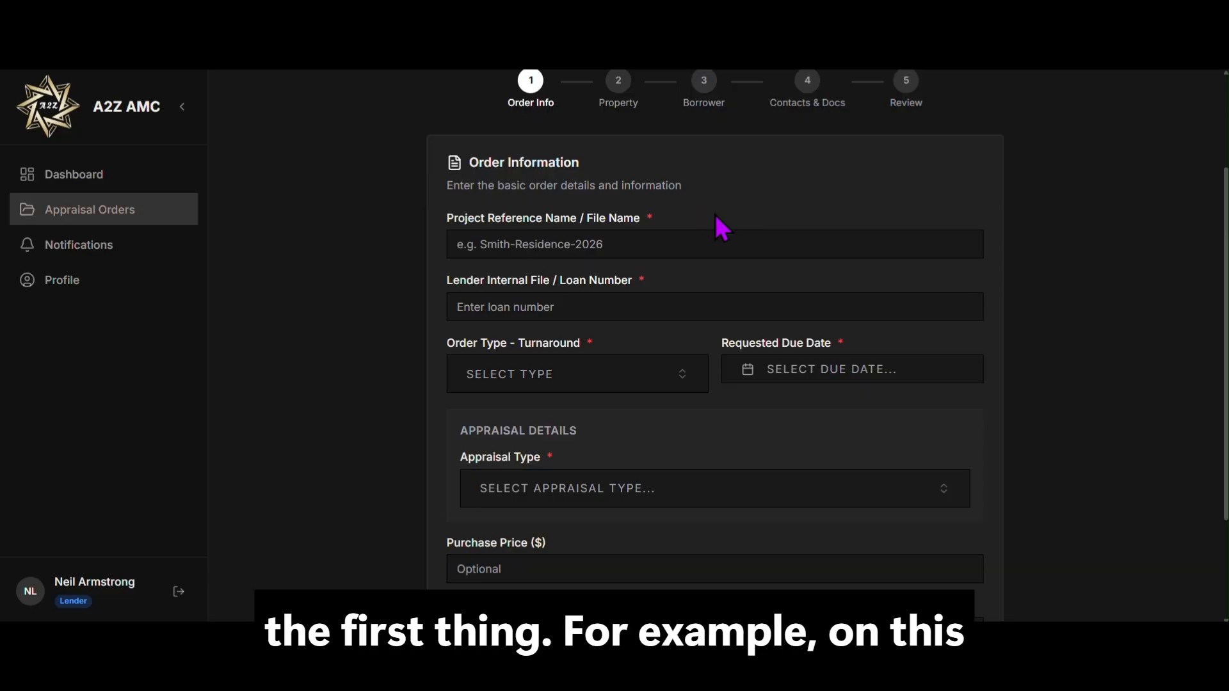
left_click(71, 185)
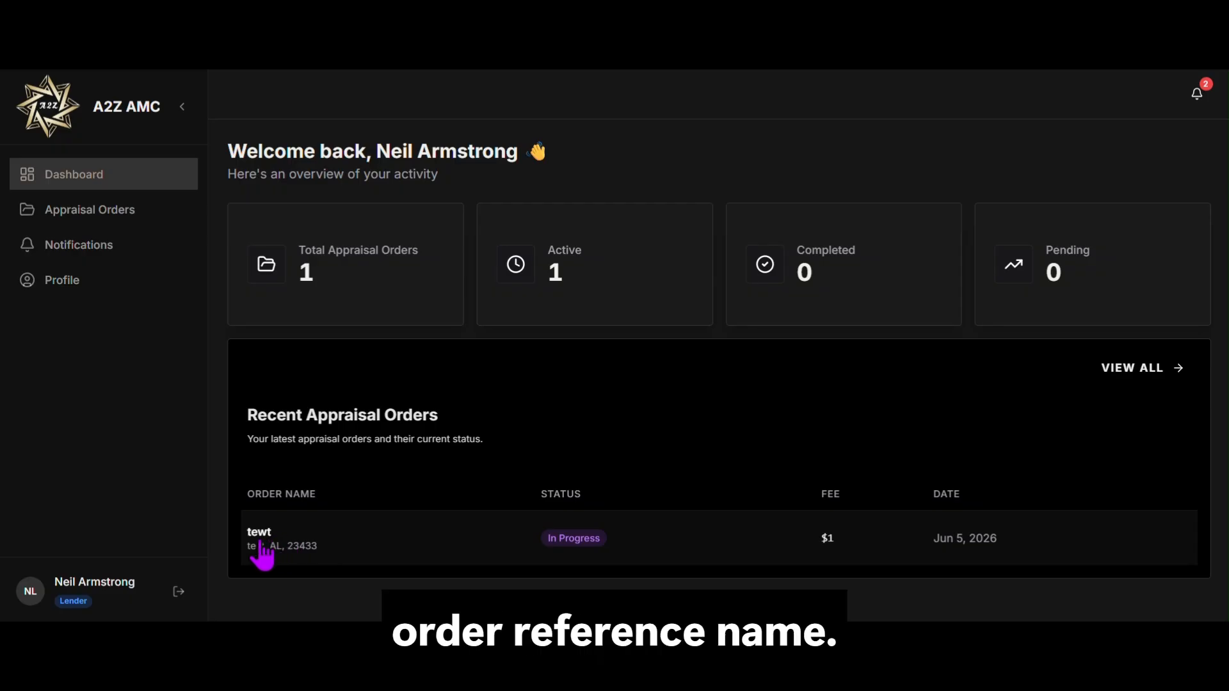
Step: Reopen Appraisal Orders and begin another blank New Appraisal Order at Order Info
left_click(115, 222)
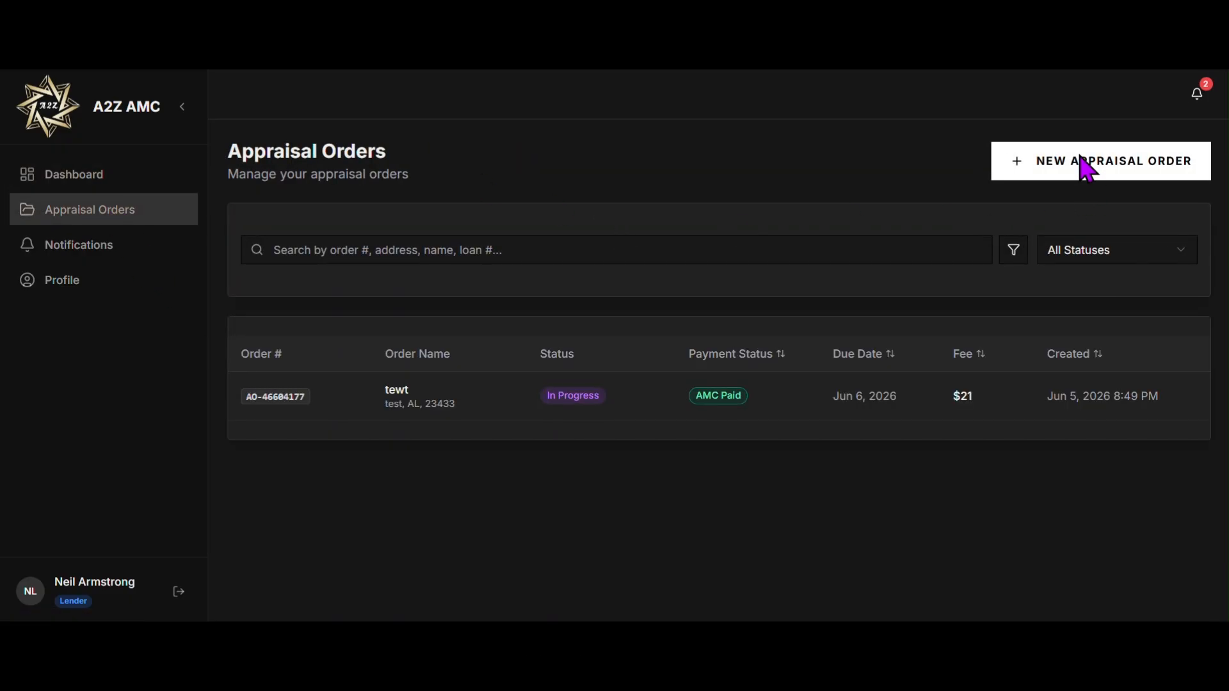
left_click(1083, 163)
scroll(554, 374, "down", 1)
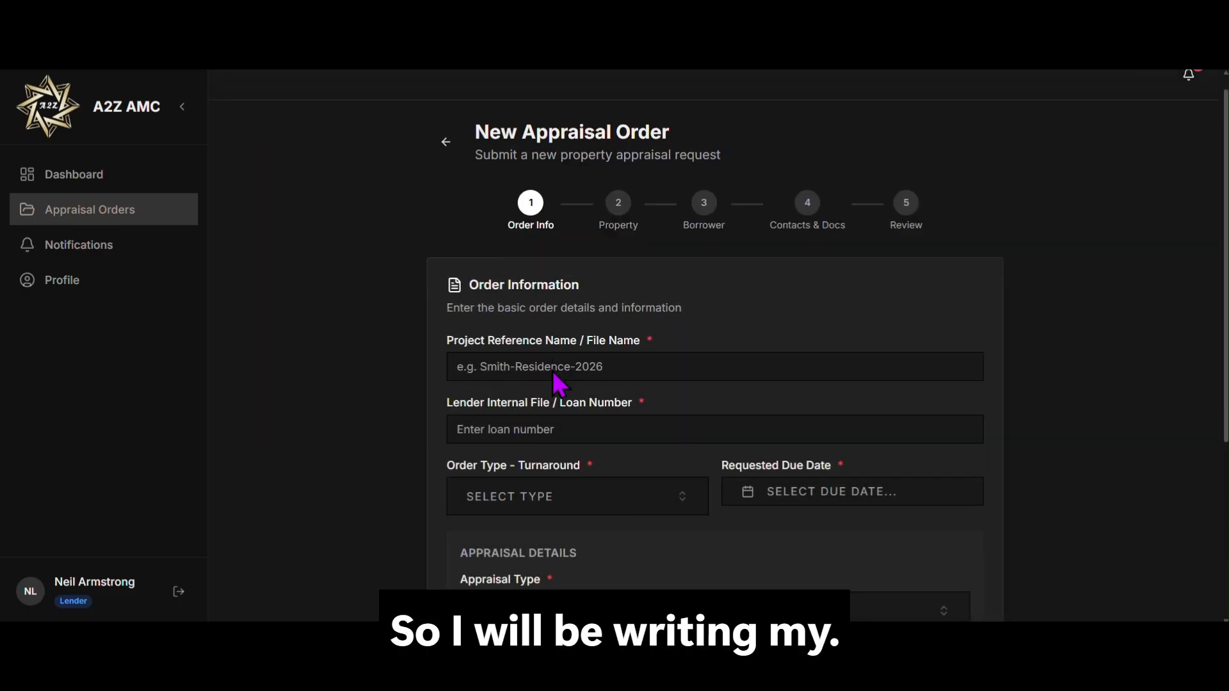
Step: Enter 'Testing 123' as the project reference name and fill in the lender loan number
left_click(549, 354)
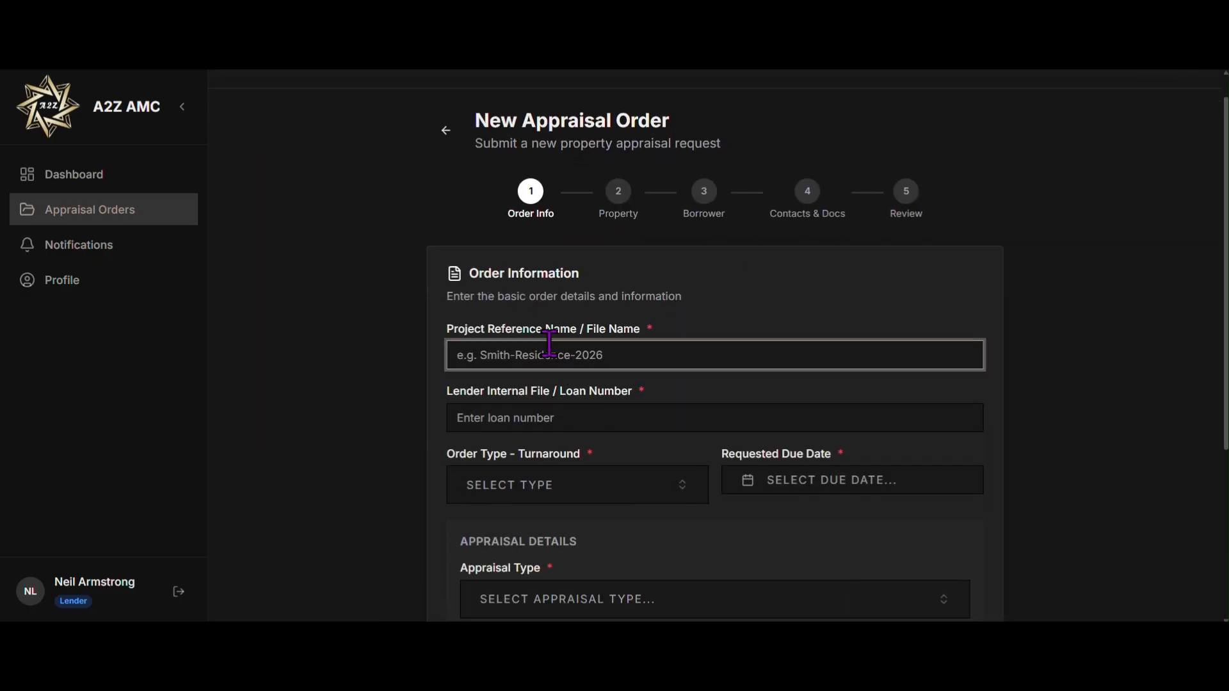
type("Testin")
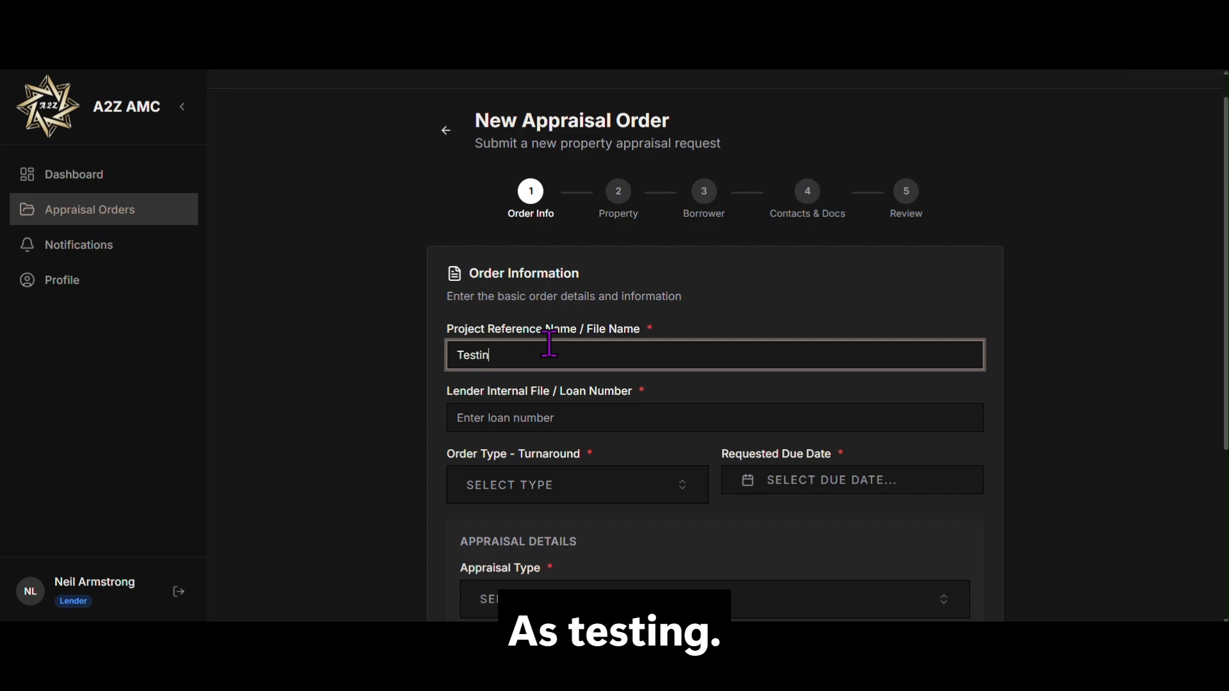
type("g 123")
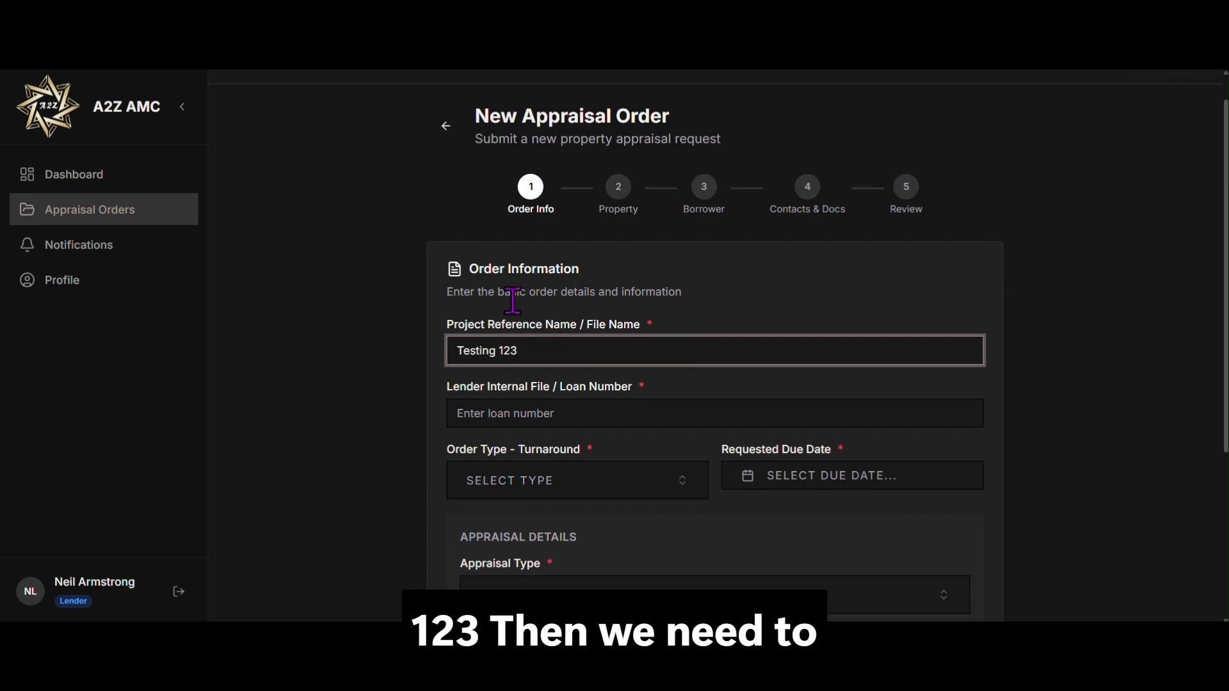
scroll(512, 301, "down", 2)
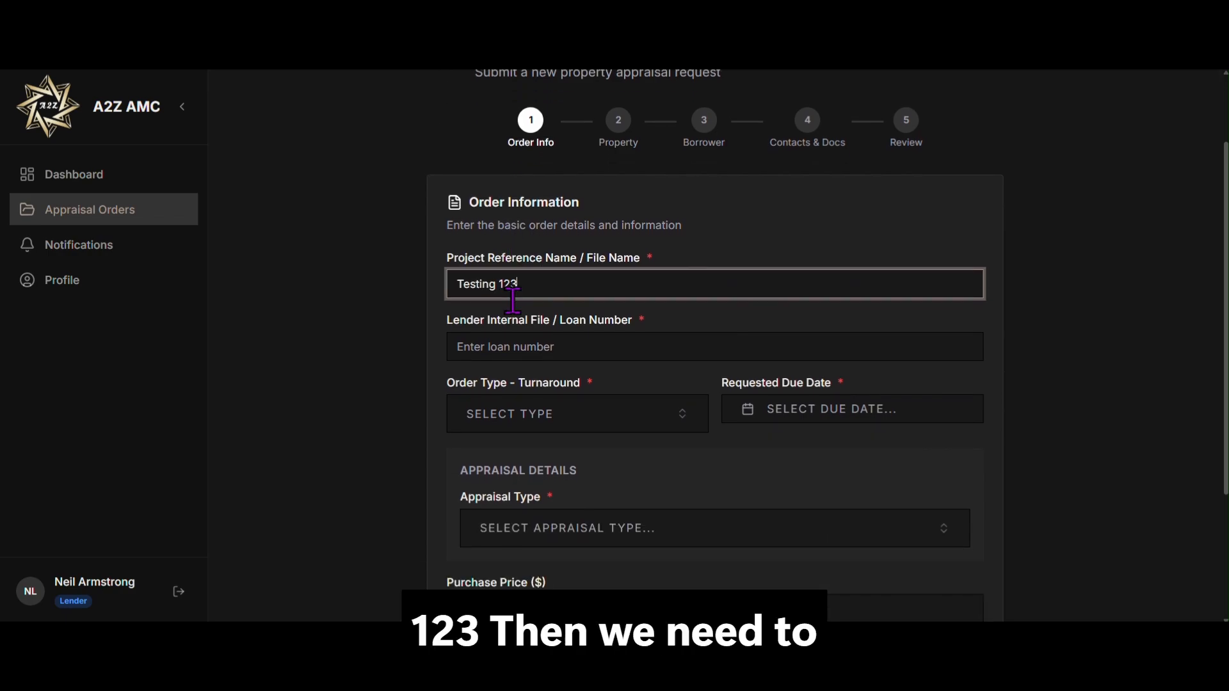
left_click(513, 298)
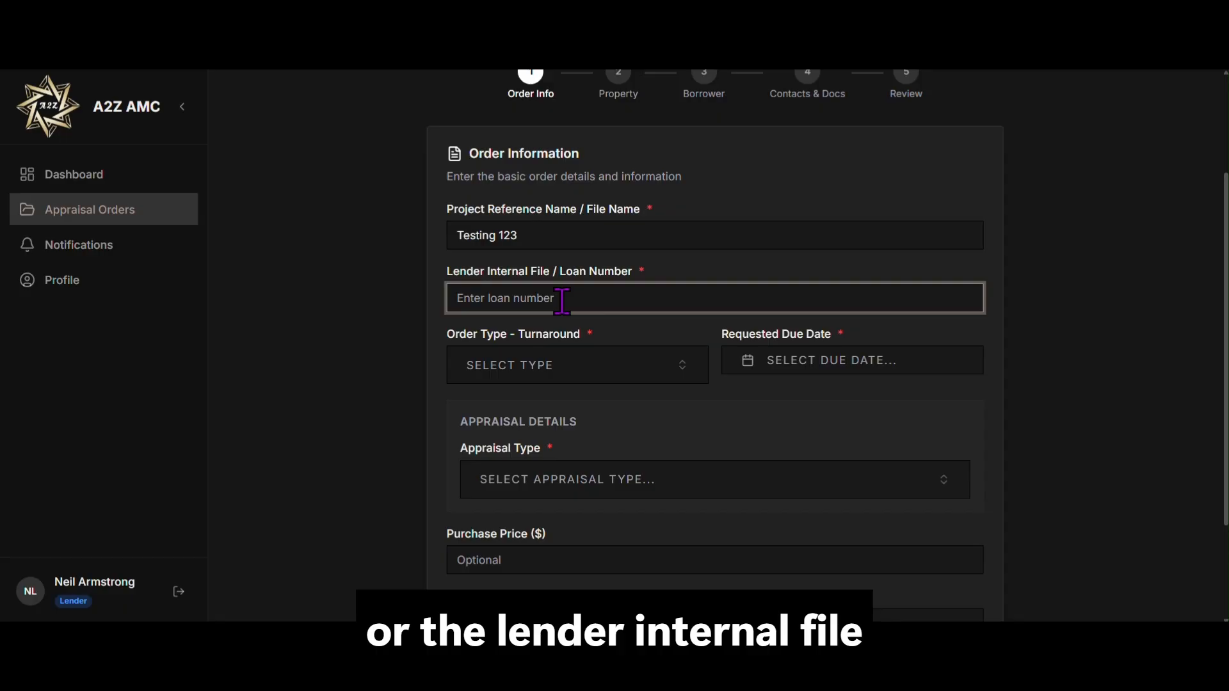
type("123")
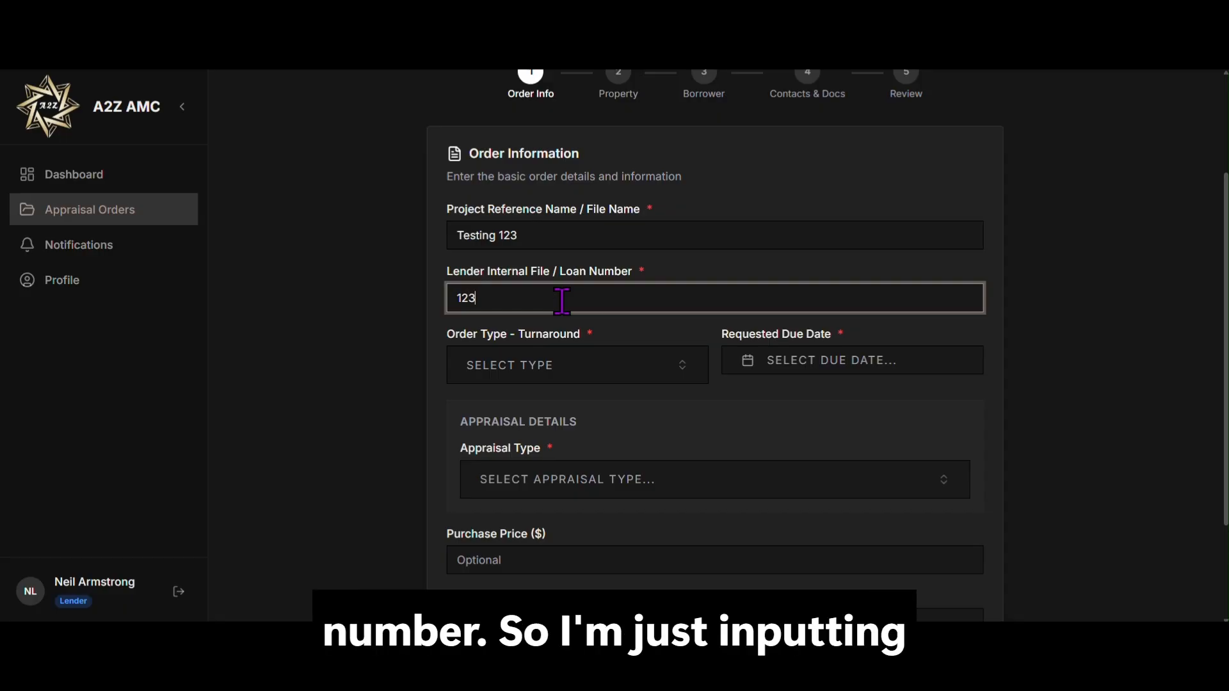
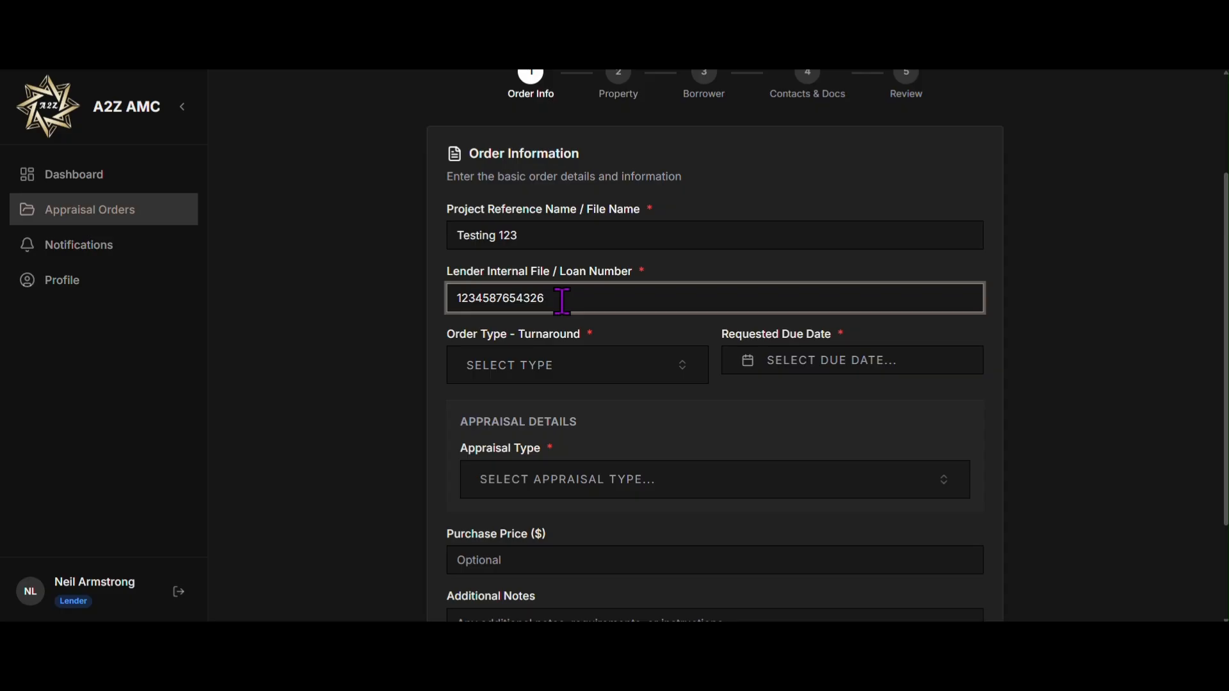
scroll(562, 301, "down", 2)
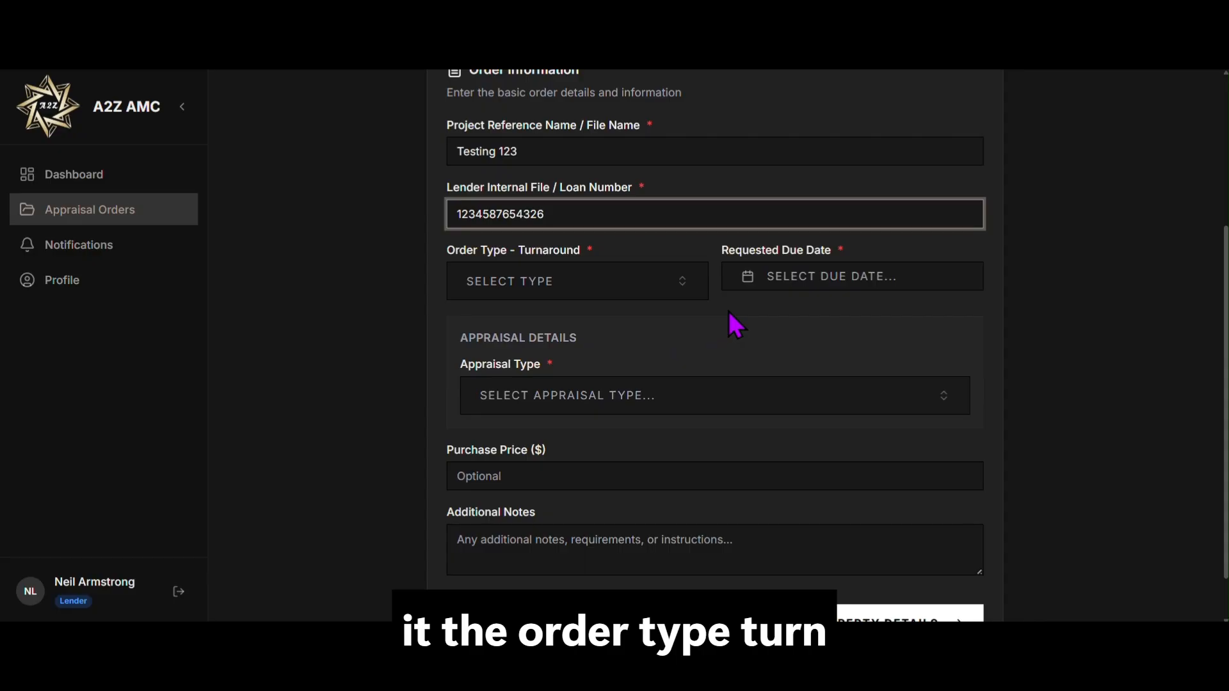
Step: Choose Standard turnaround and pick Jun 25, 2026 as the requested due date
left_click(685, 286)
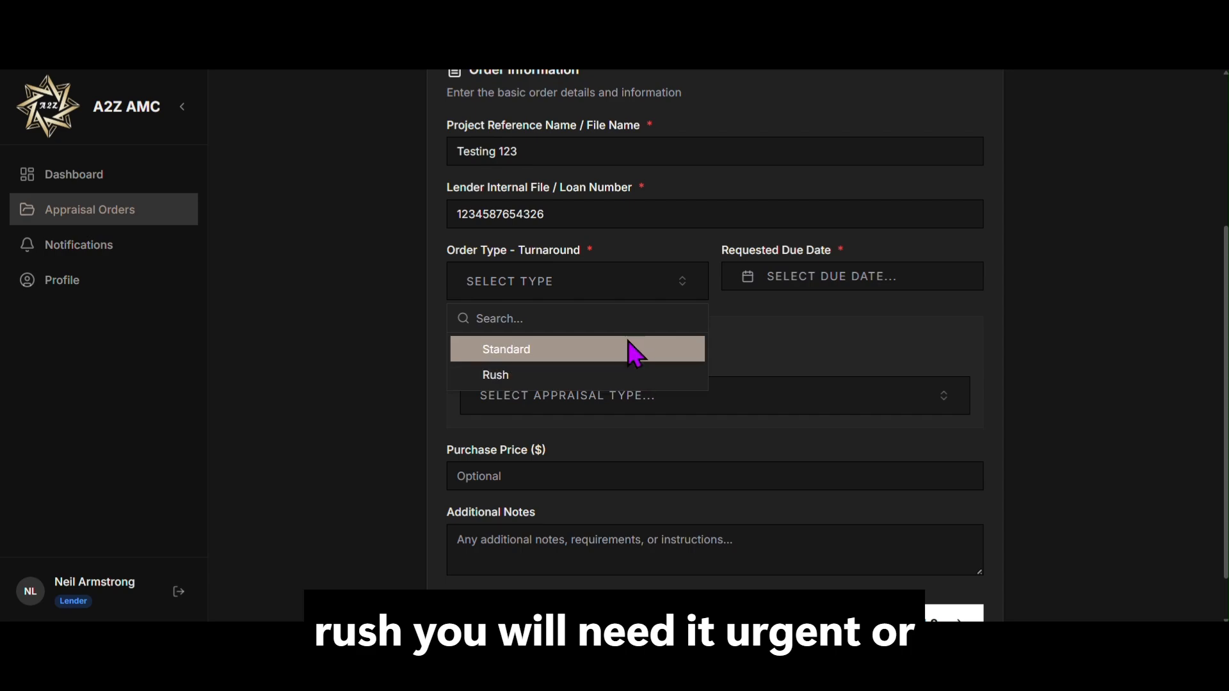
left_click(631, 349)
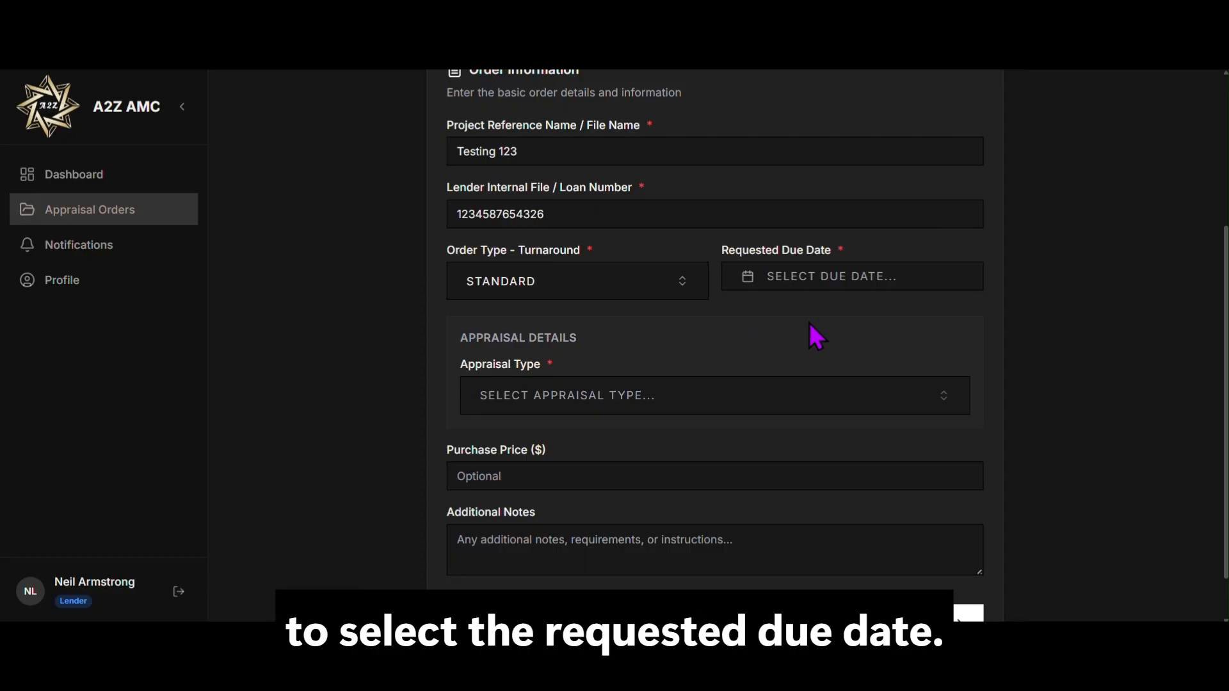
left_click(814, 280)
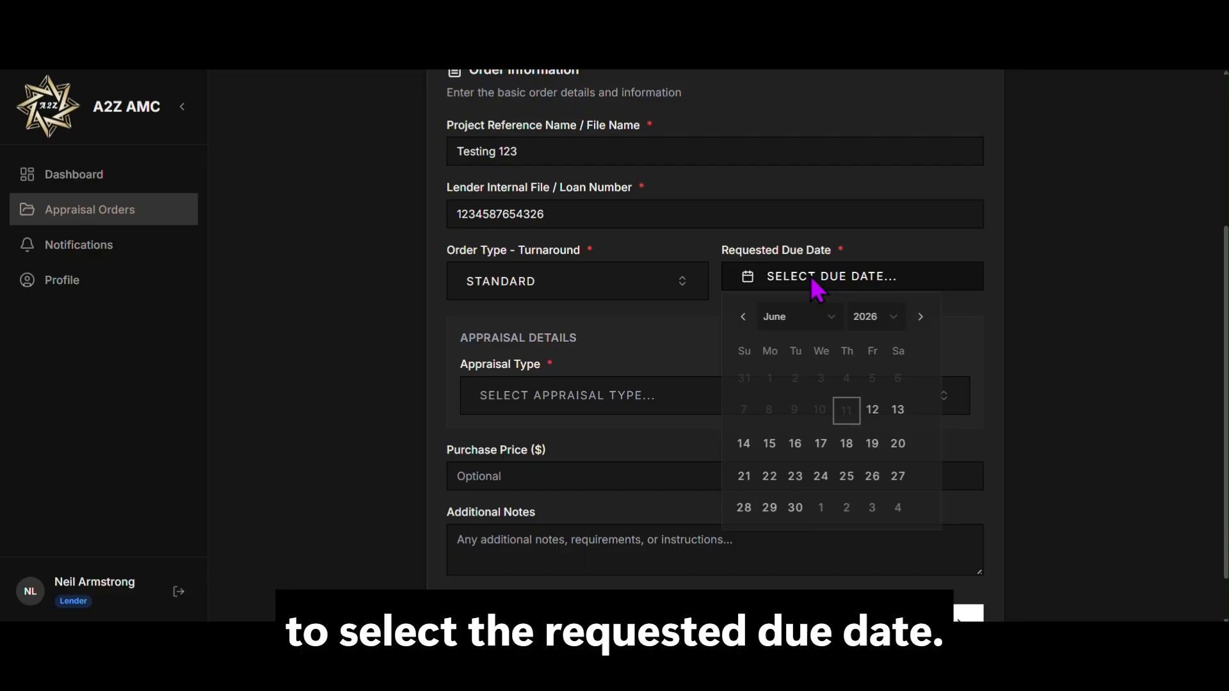
left_click(849, 480)
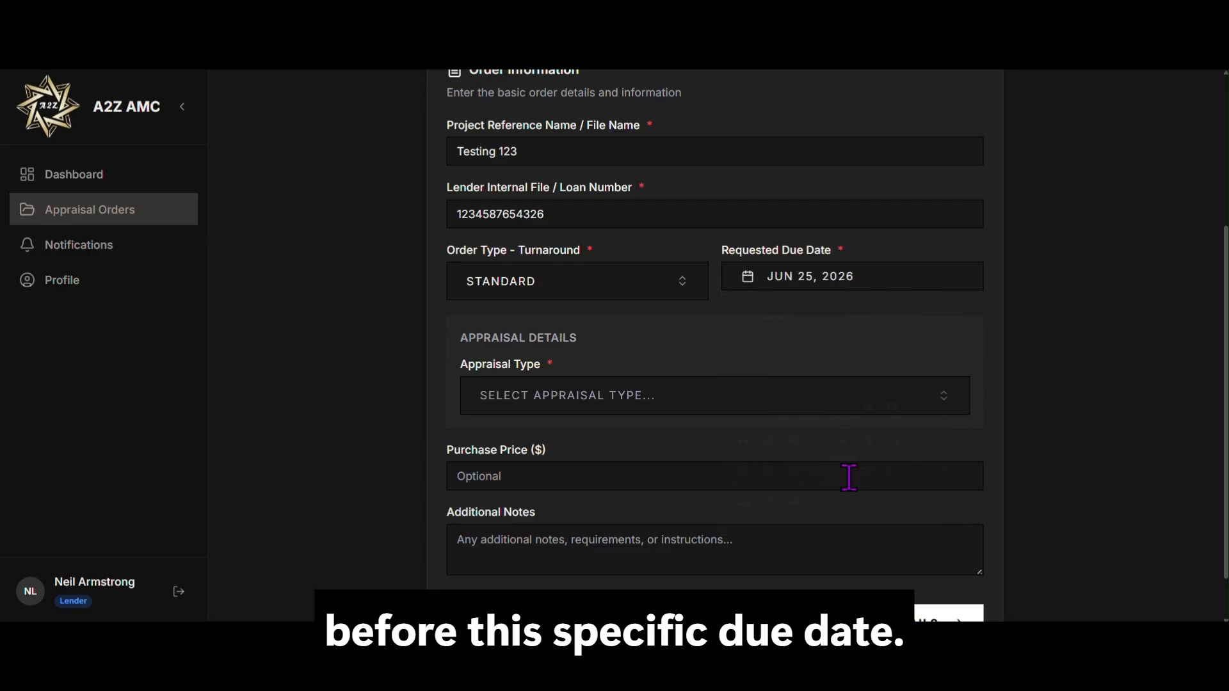
scroll(848, 478, "down", 1)
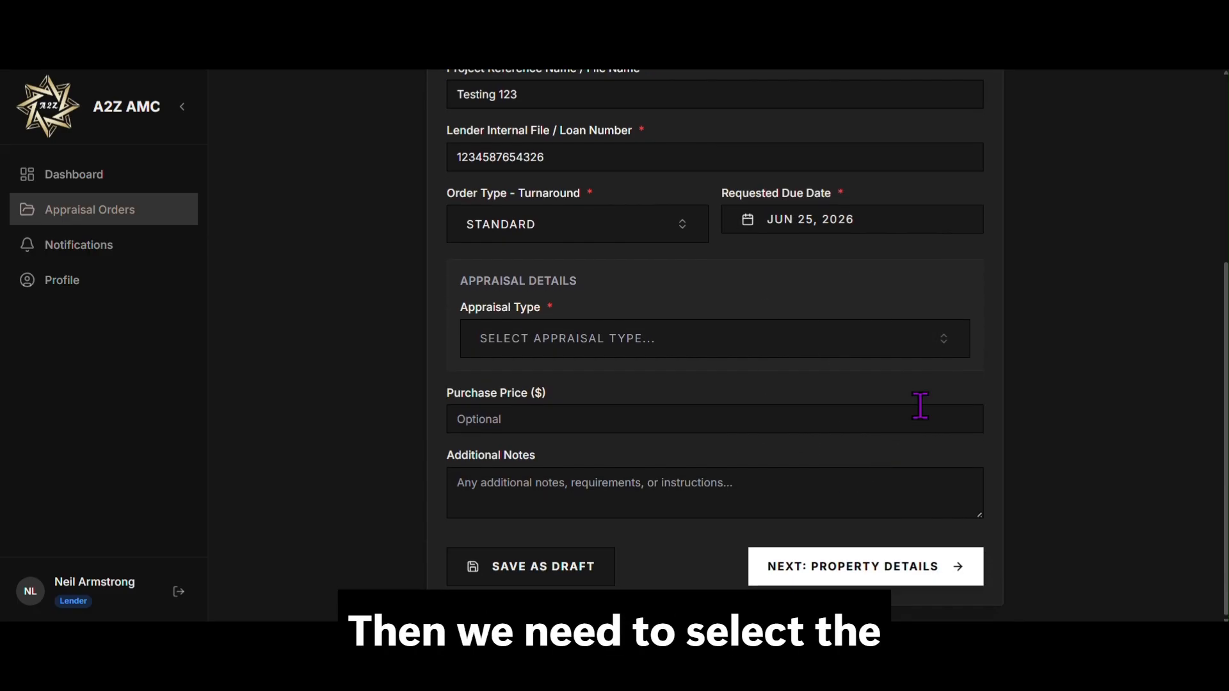
Step: Open the Appraisal Type list, zoom out, and browse priced (e.g., Exterior 2055 $450) and quote-required types
left_click(941, 350)
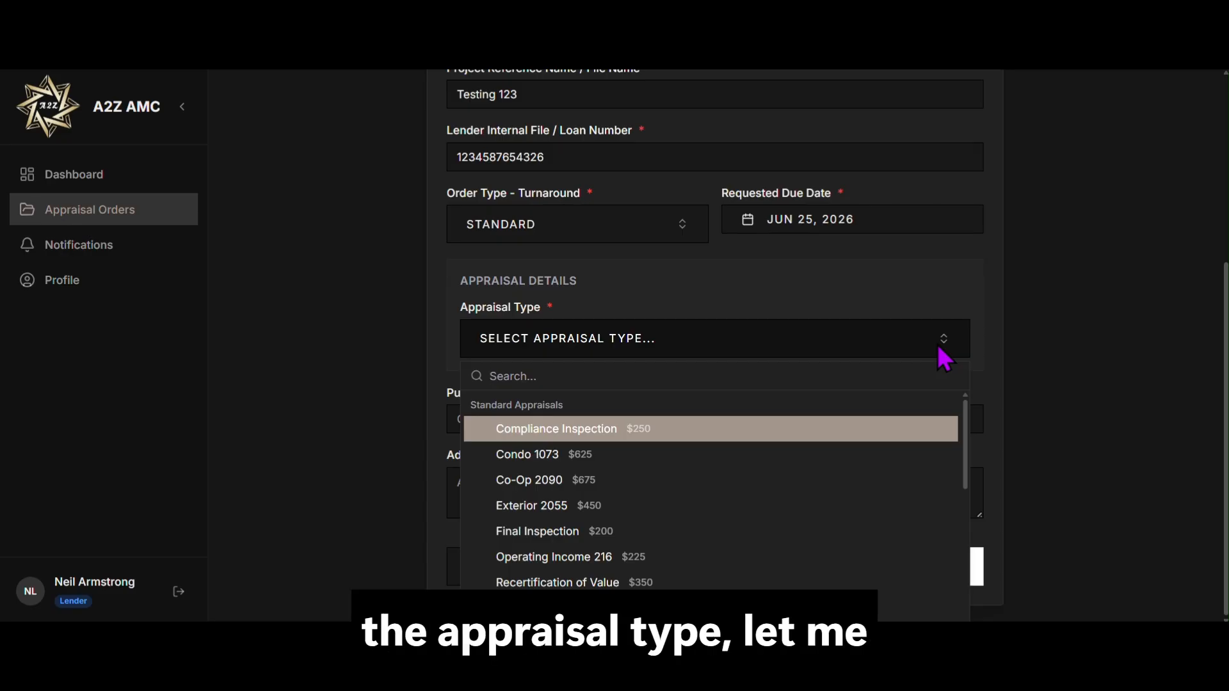
scroll(886, 482, "down", 1)
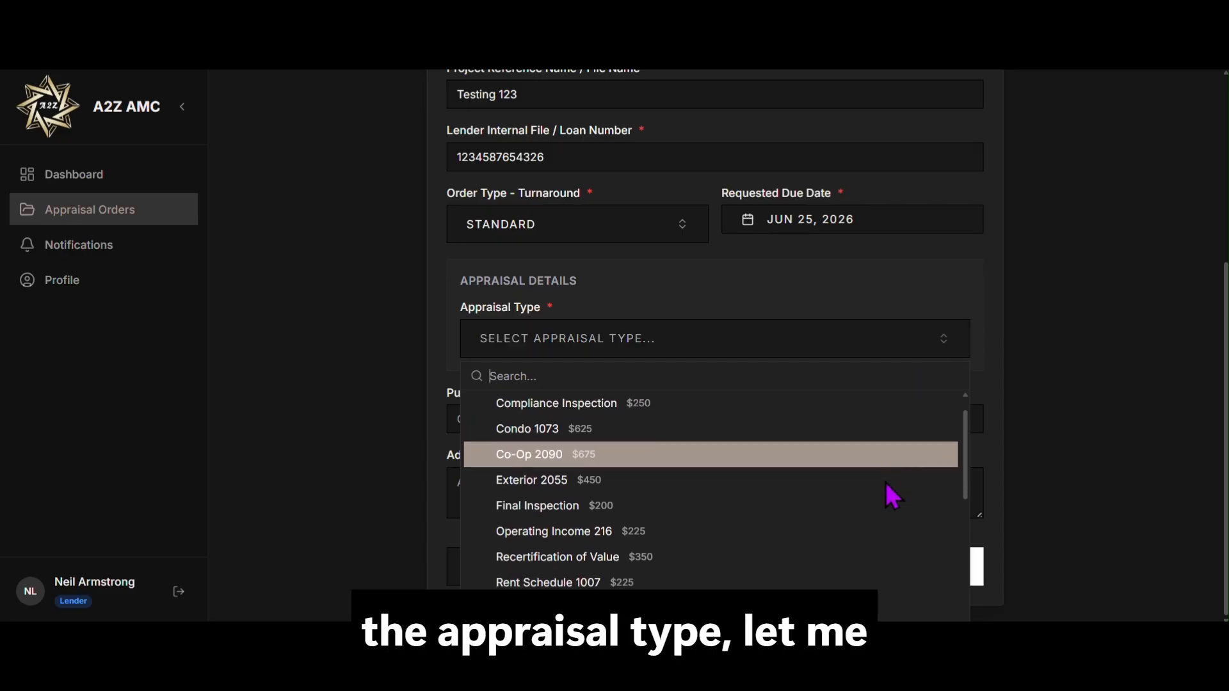
scroll(886, 483, "down", 4)
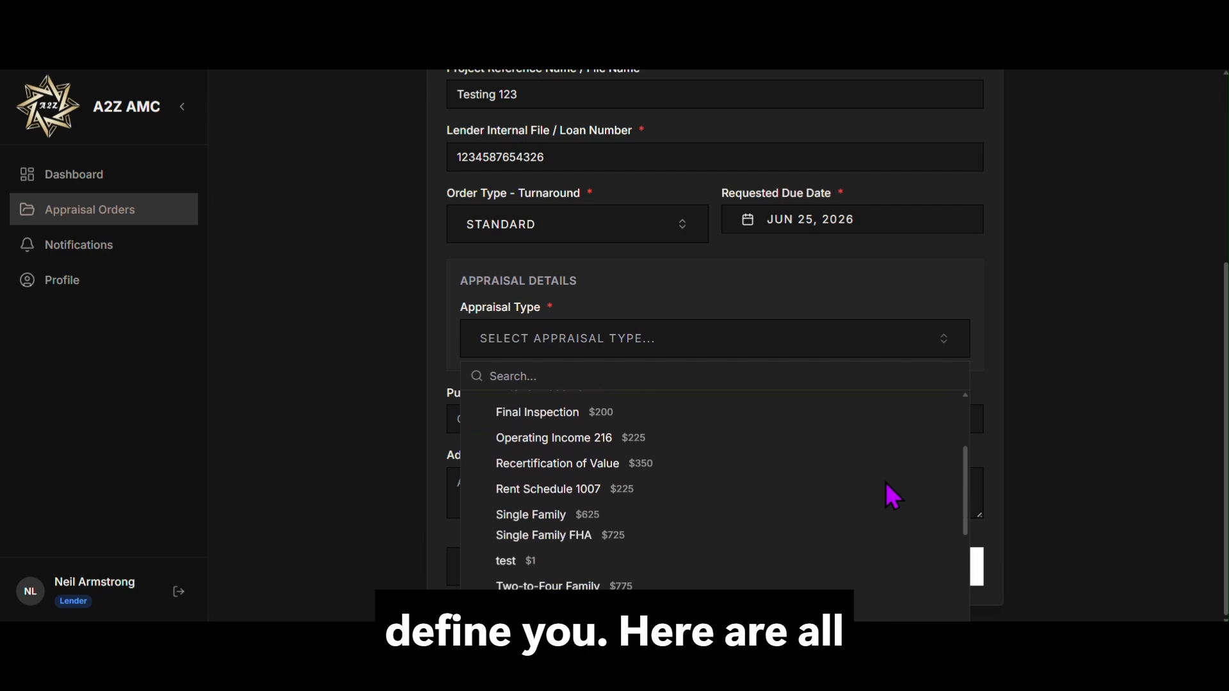
scroll(885, 483, "down", 6)
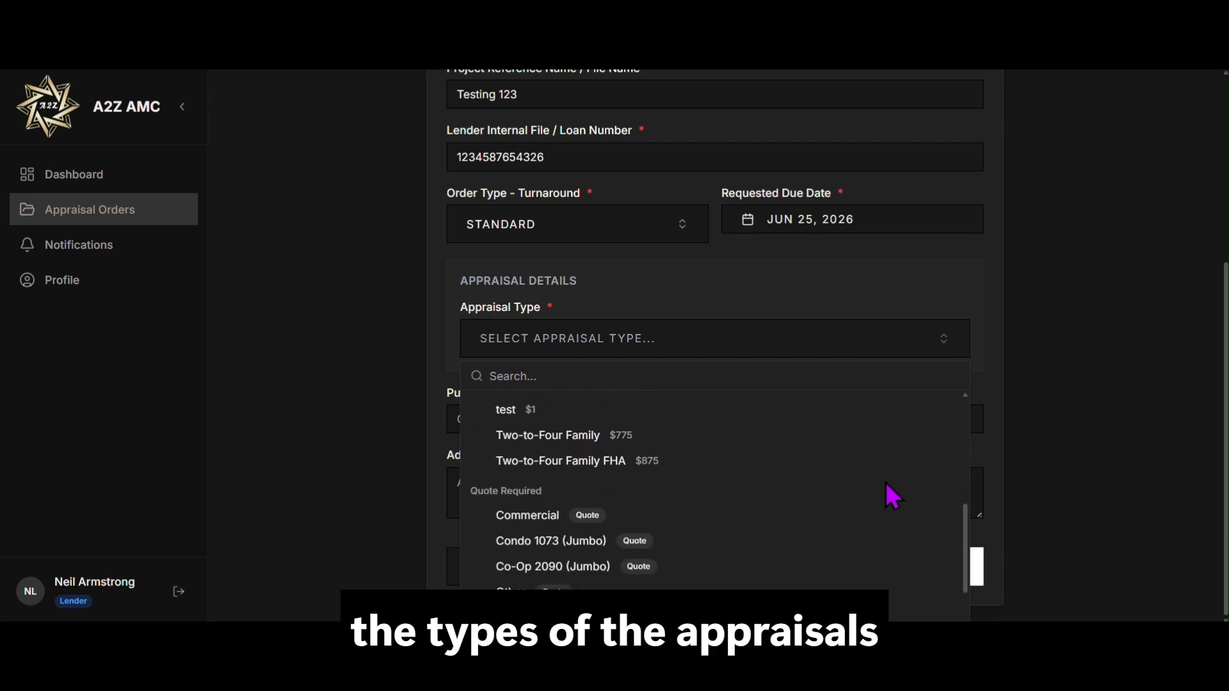
scroll(885, 482, "down", 3)
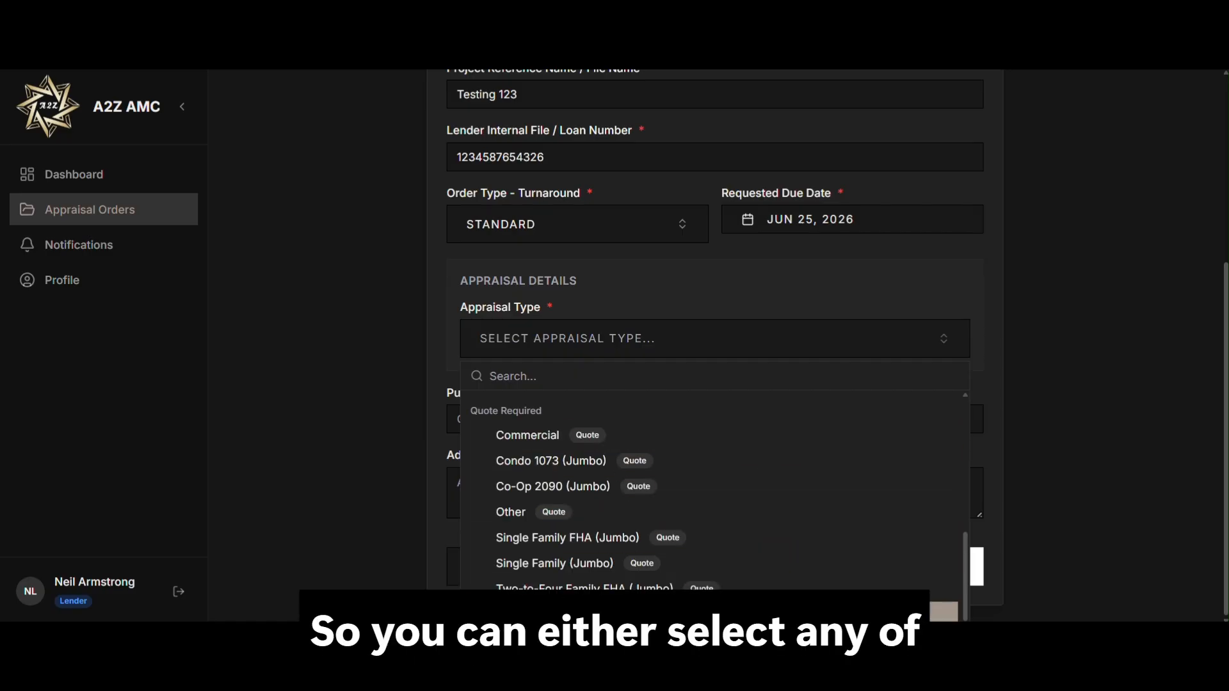
scroll(769, 518, "up", 8)
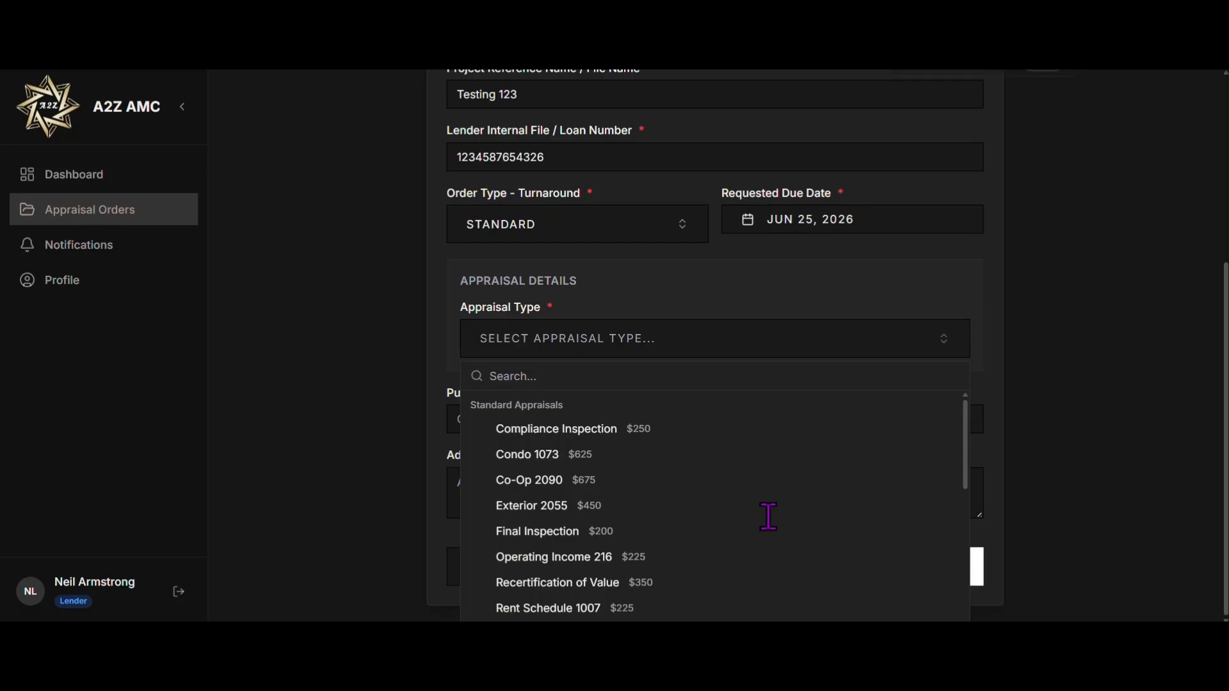
key("ctrl+minus")
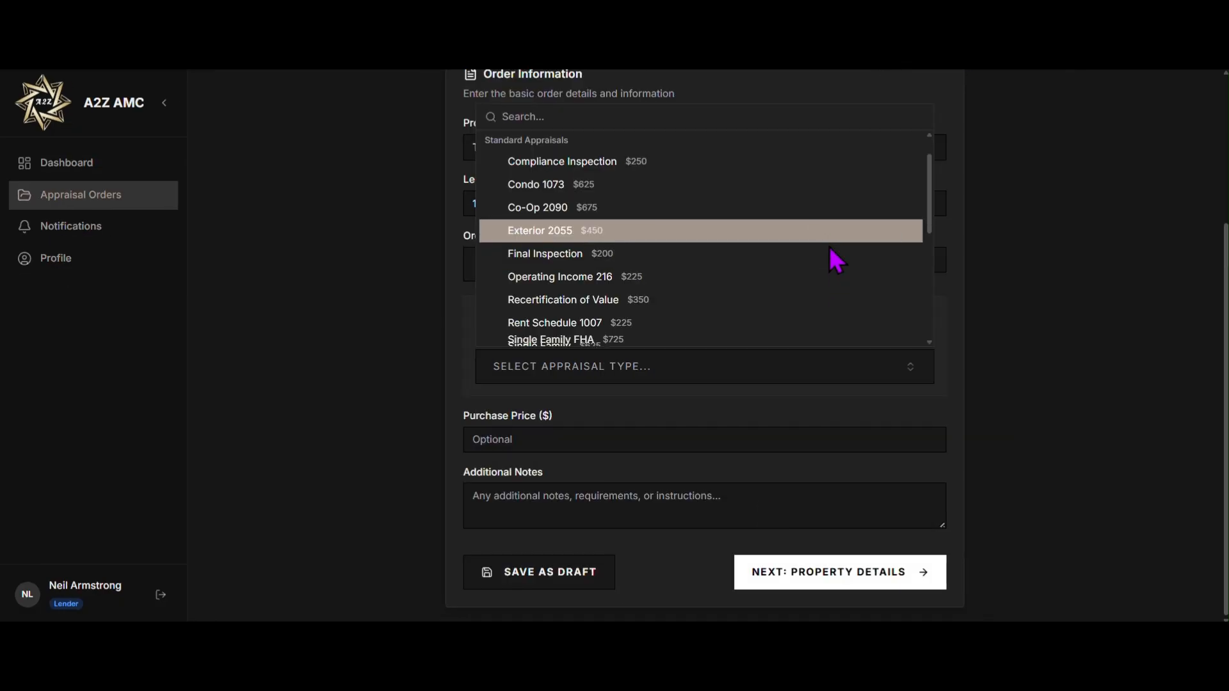
scroll(836, 259, "down", 5)
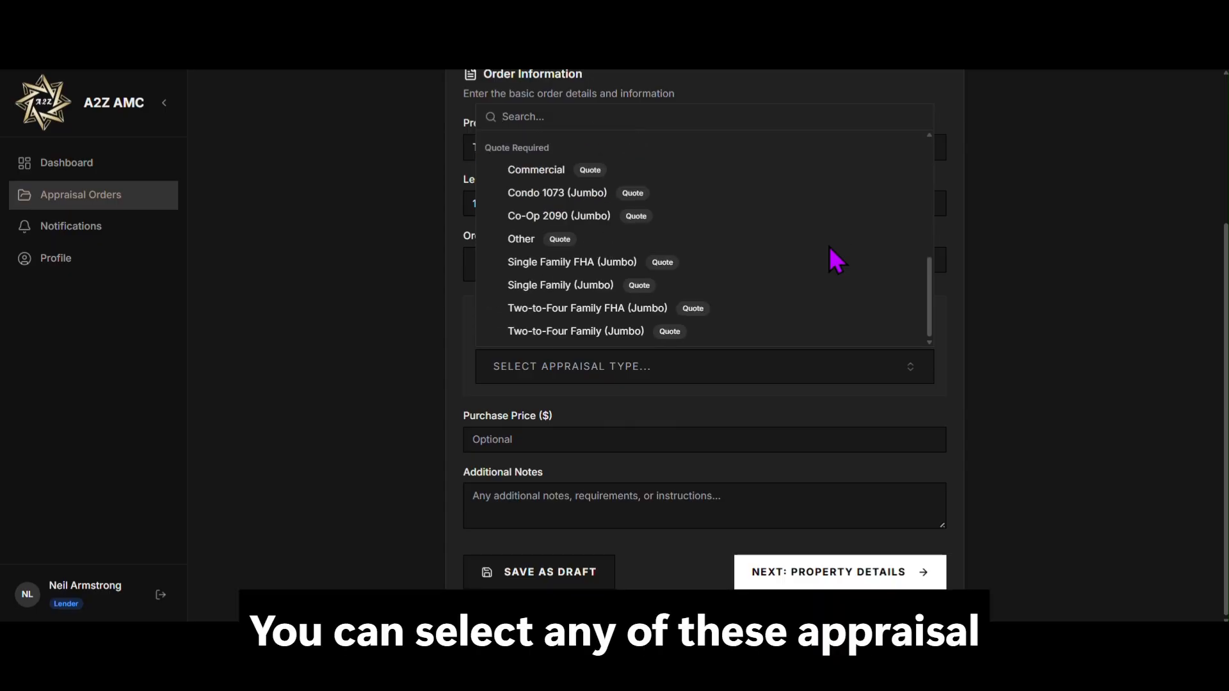
scroll(828, 247, "up", 2)
scroll(828, 248, "down", 2)
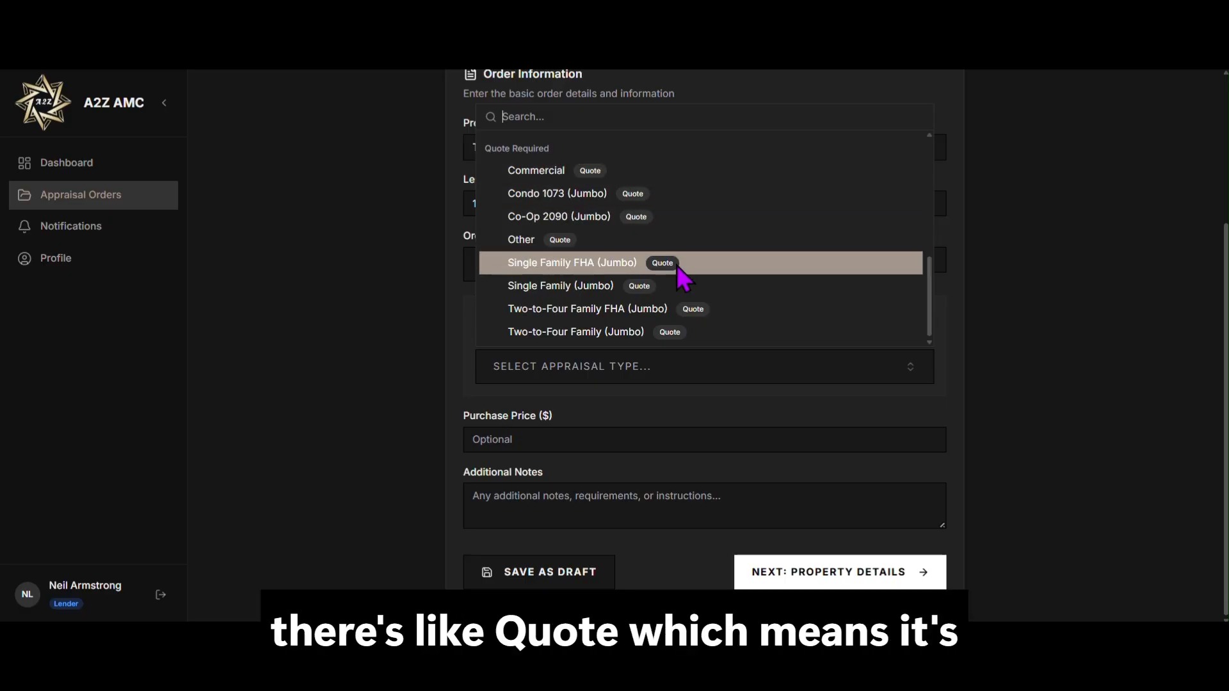
scroll(675, 263, "up", 10)
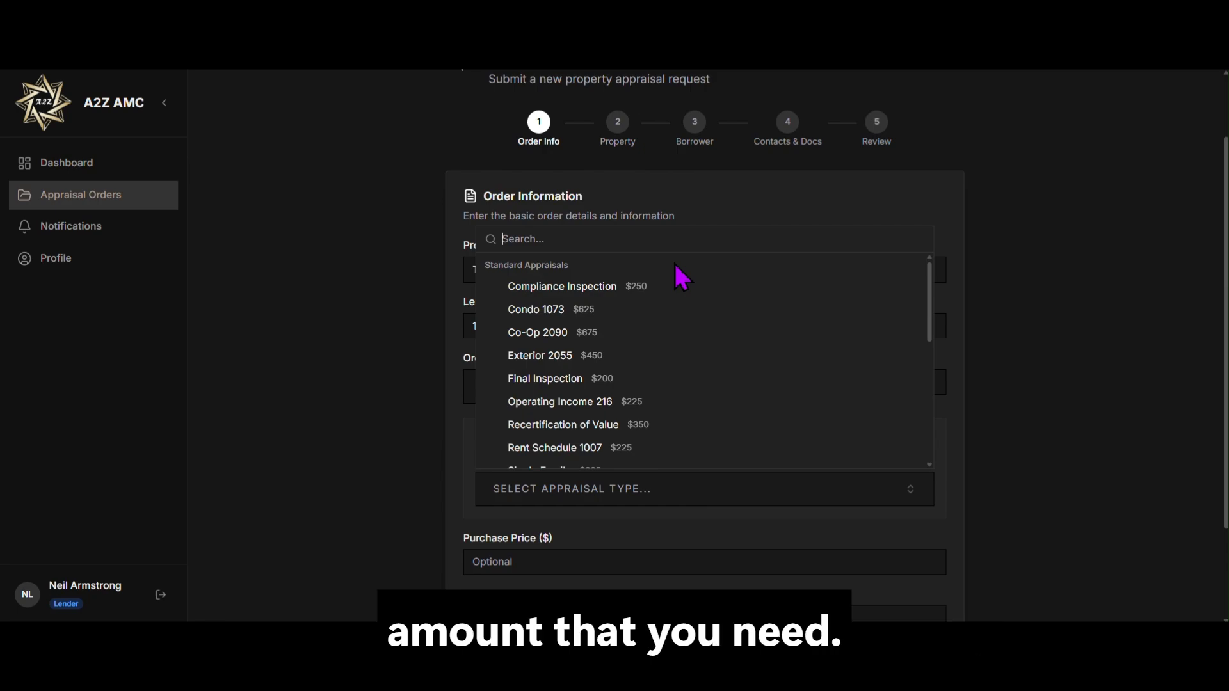
scroll(675, 265, "down", 2)
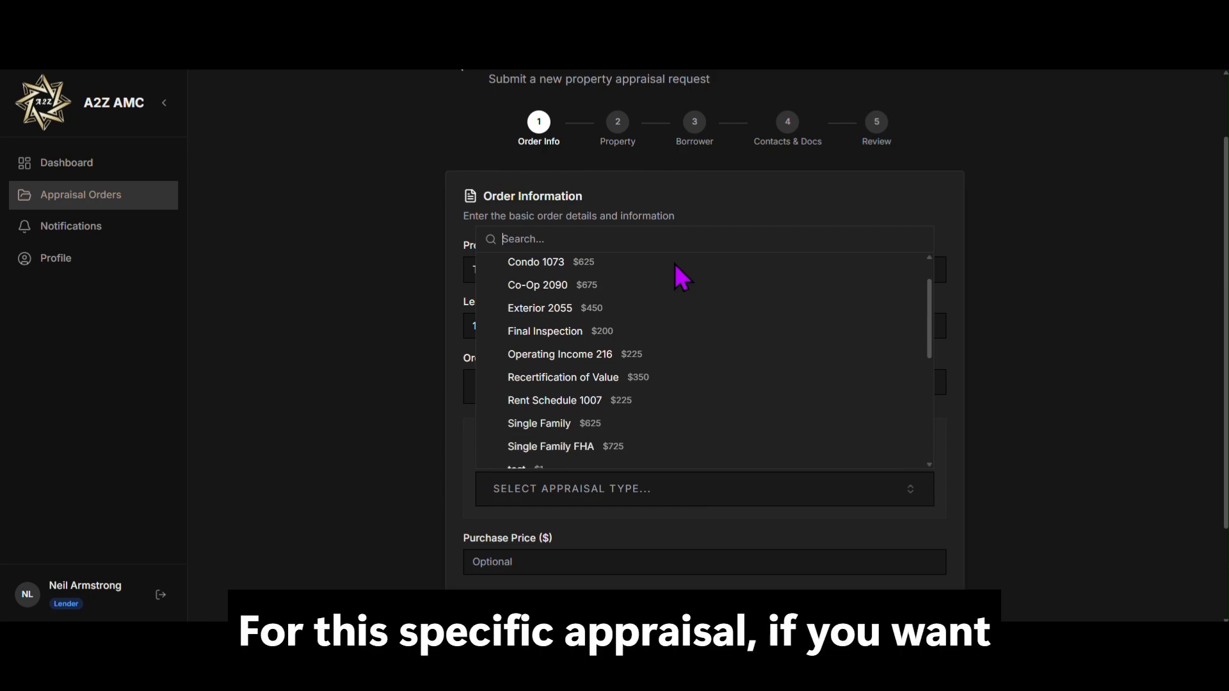
scroll(1004, 304, "down", 1)
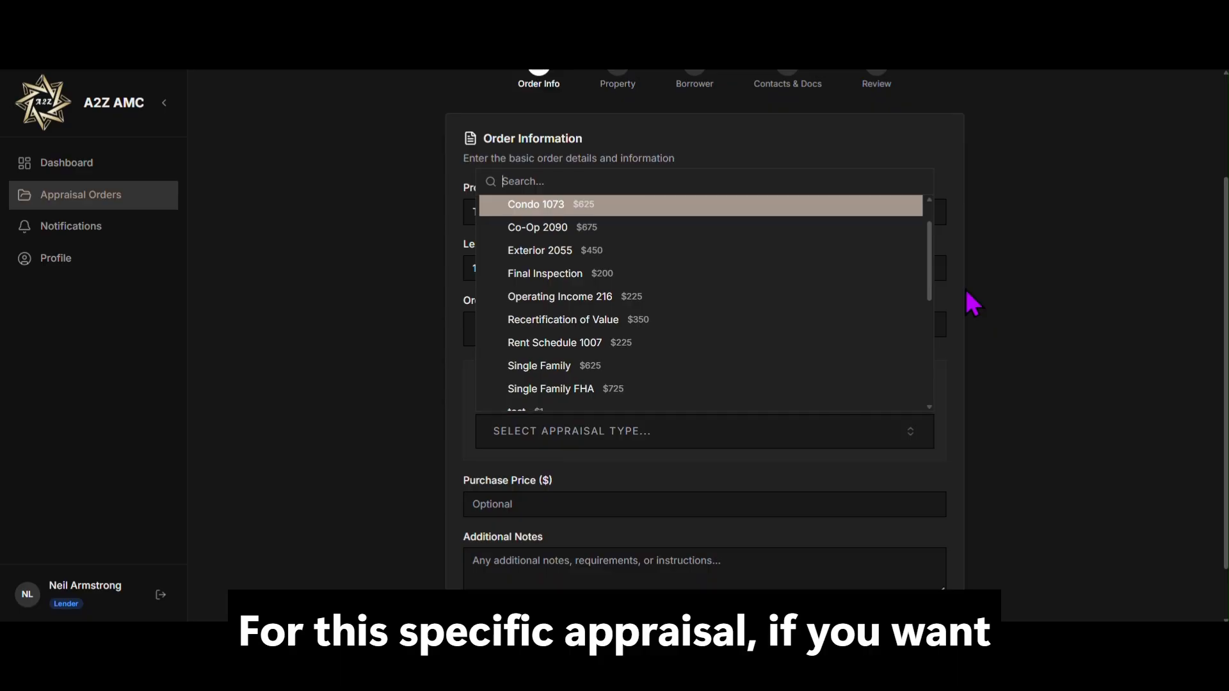
scroll(766, 301, "up", 2)
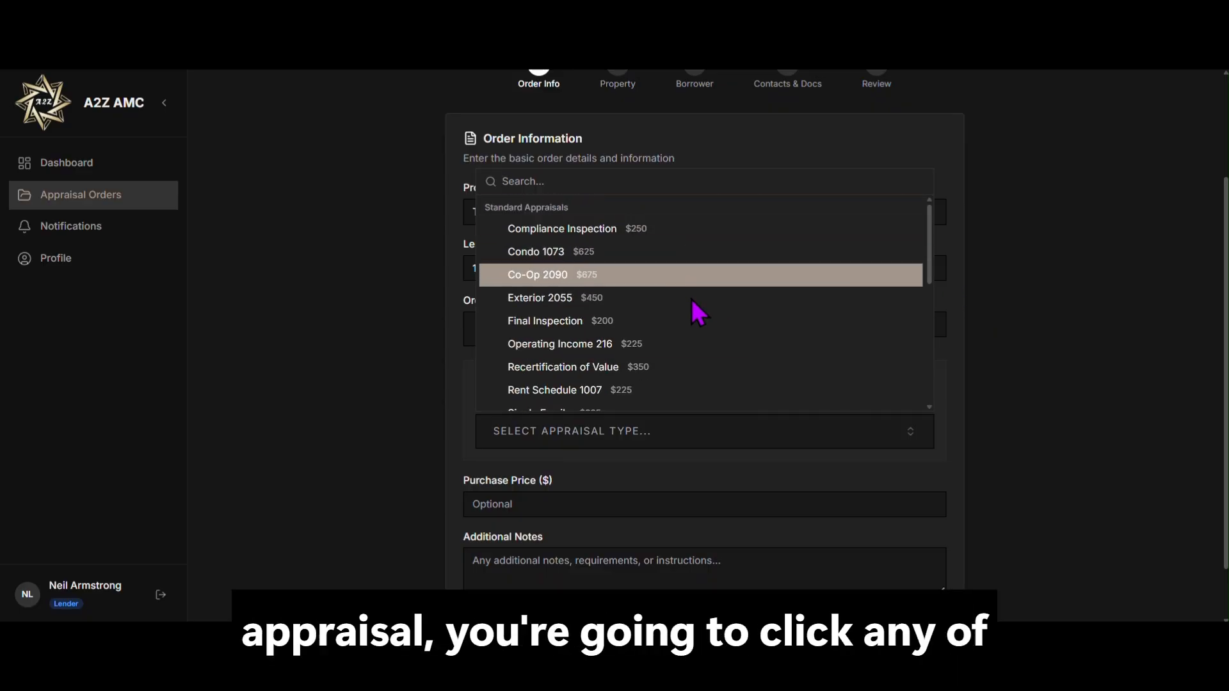
scroll(700, 346, "down", 3)
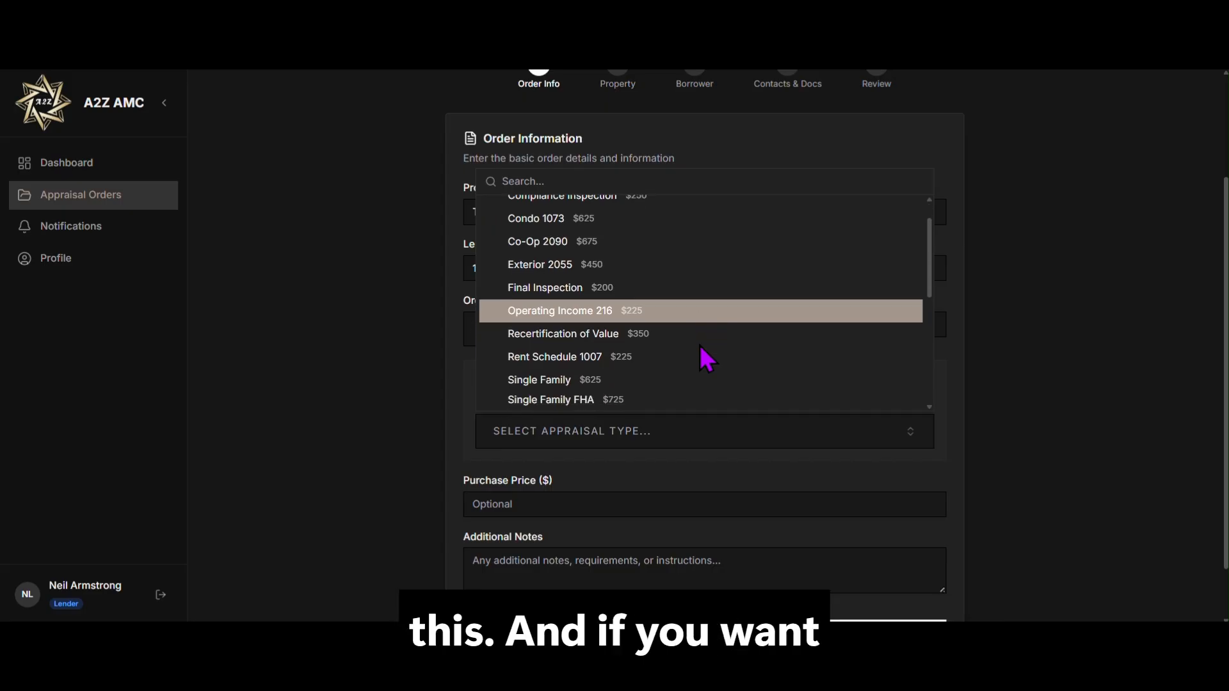
scroll(700, 346, "down", 6)
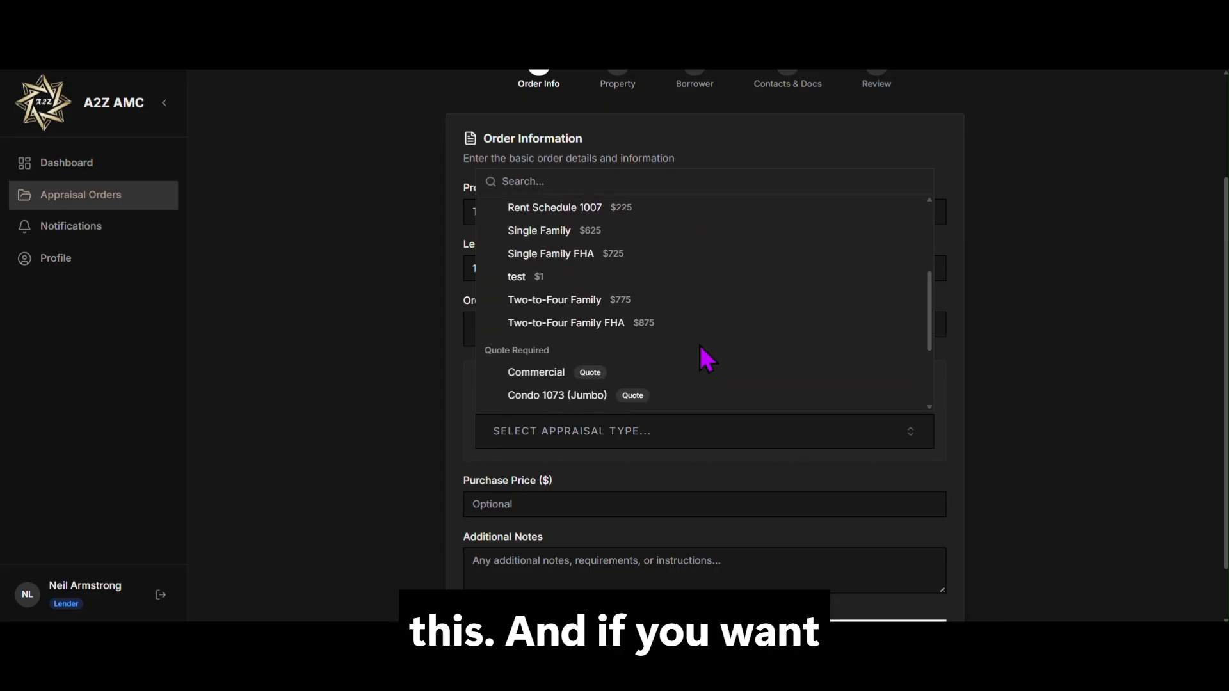
scroll(706, 358, "down", 1)
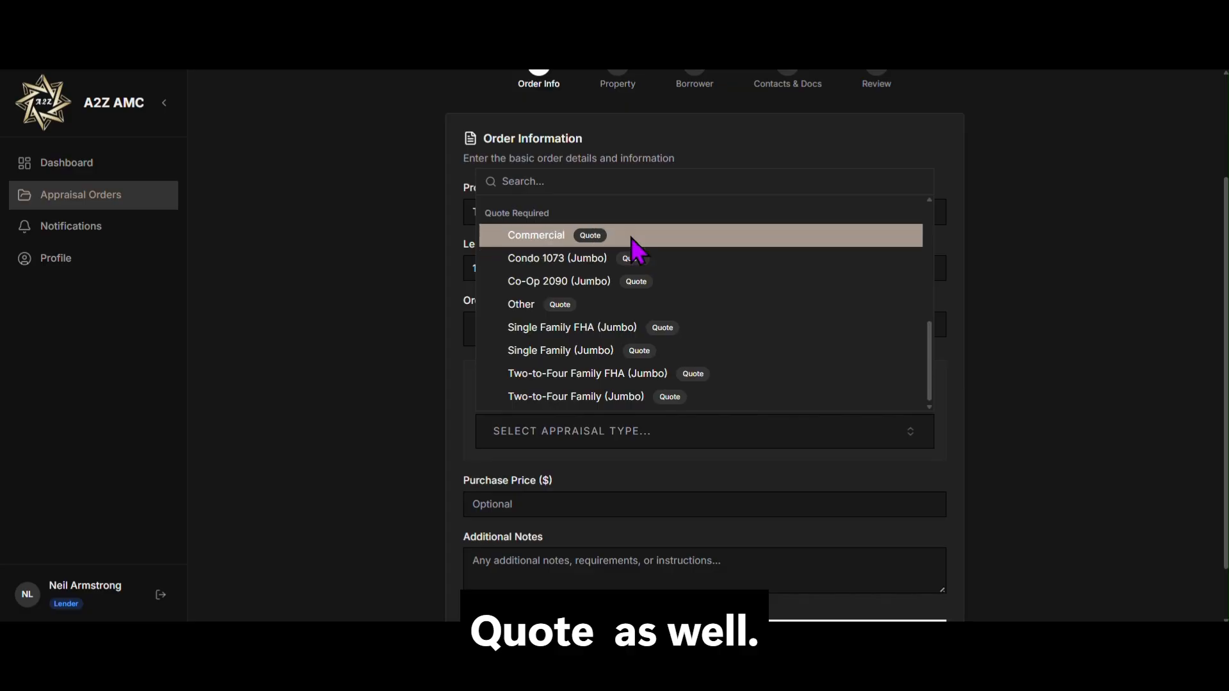
scroll(635, 253, "up", 5)
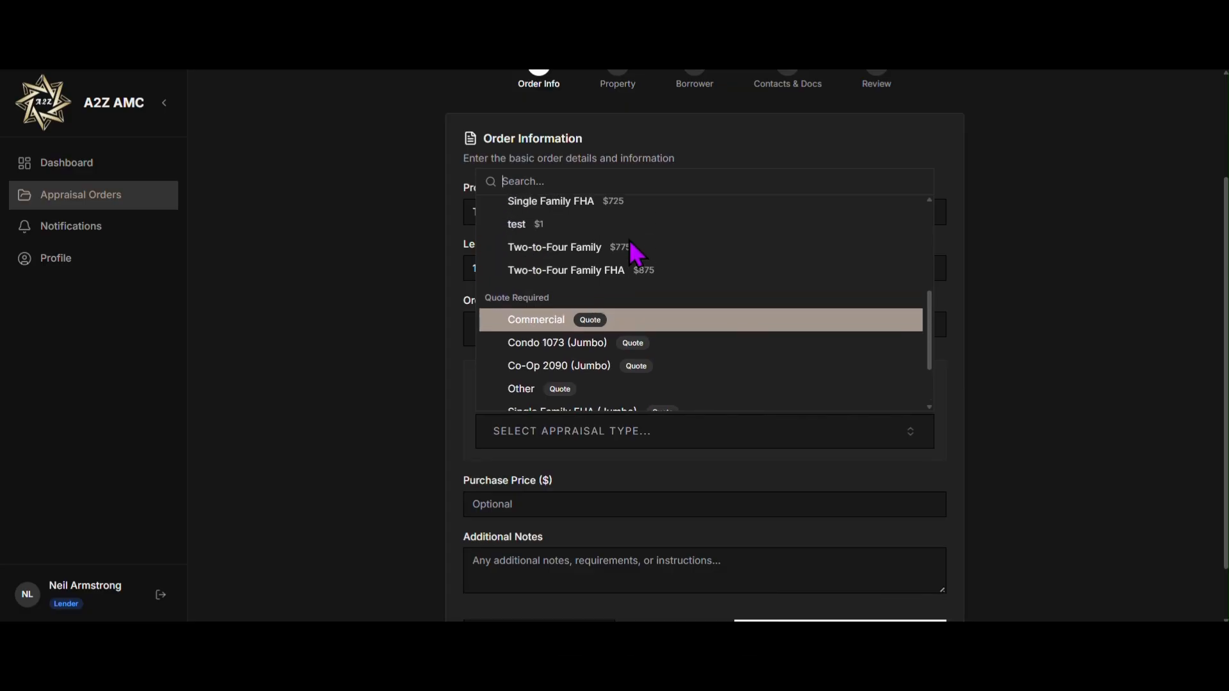
scroll(635, 253, "up", 2)
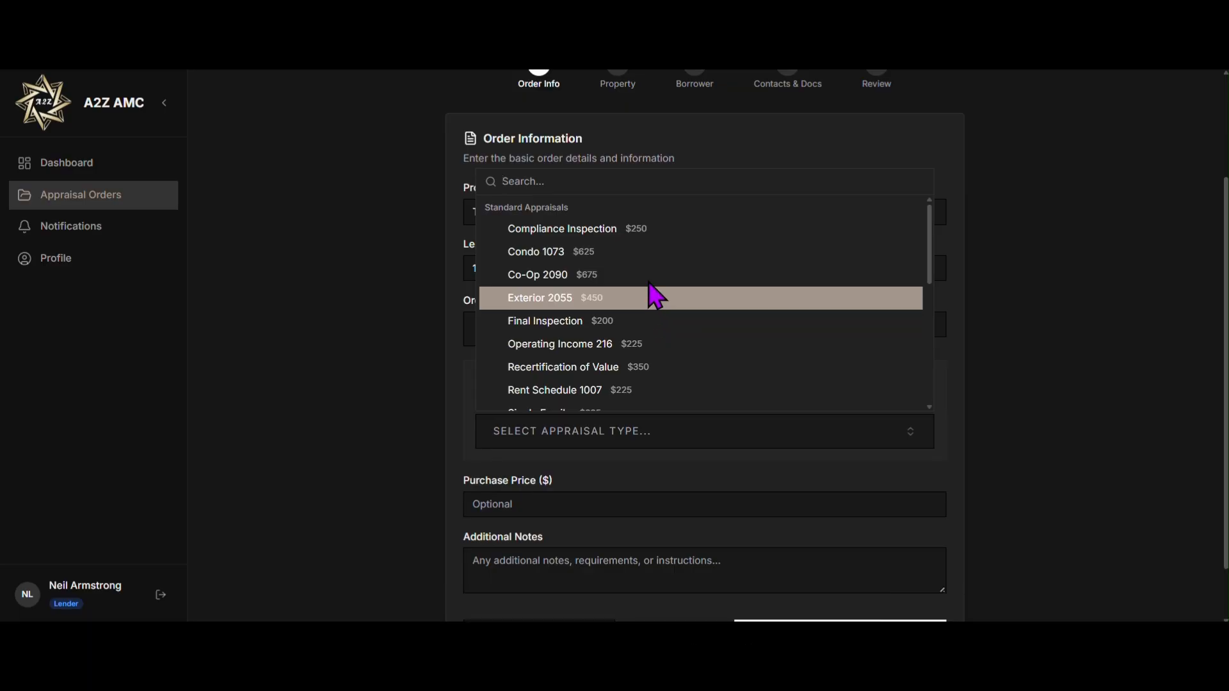
Step: Choose Condo 1073 ($625.00) as the appraisal type and continue to Property Details
left_click(637, 256)
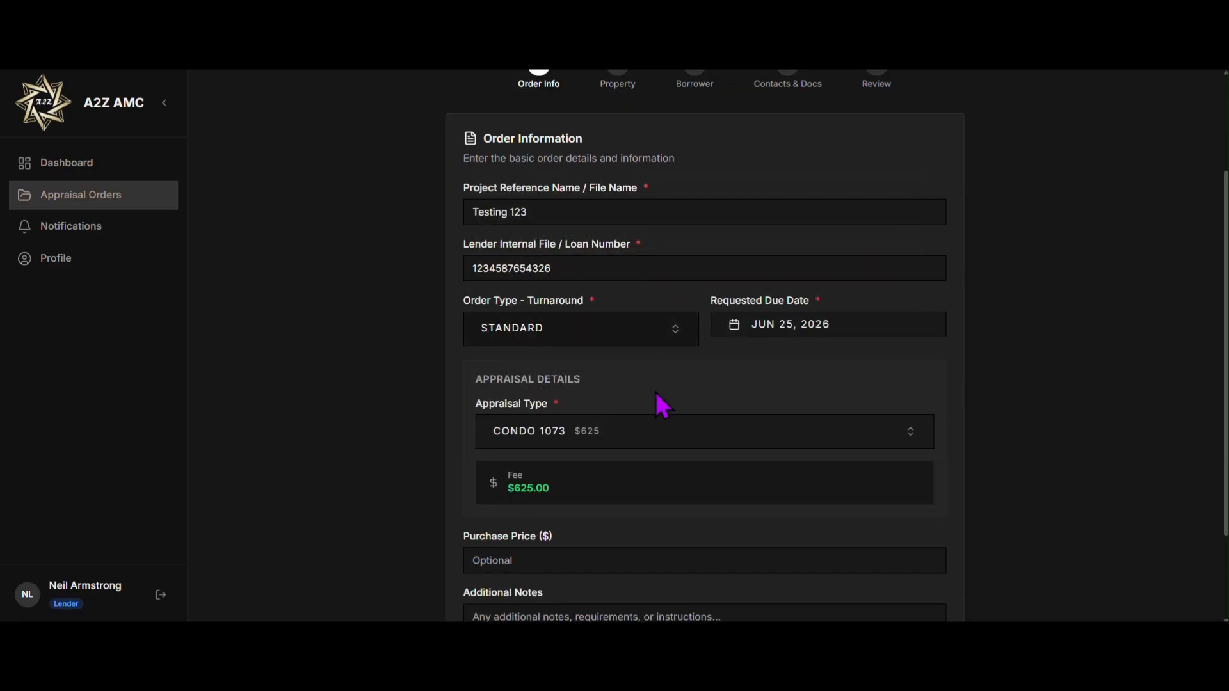
scroll(647, 387, "down", 1)
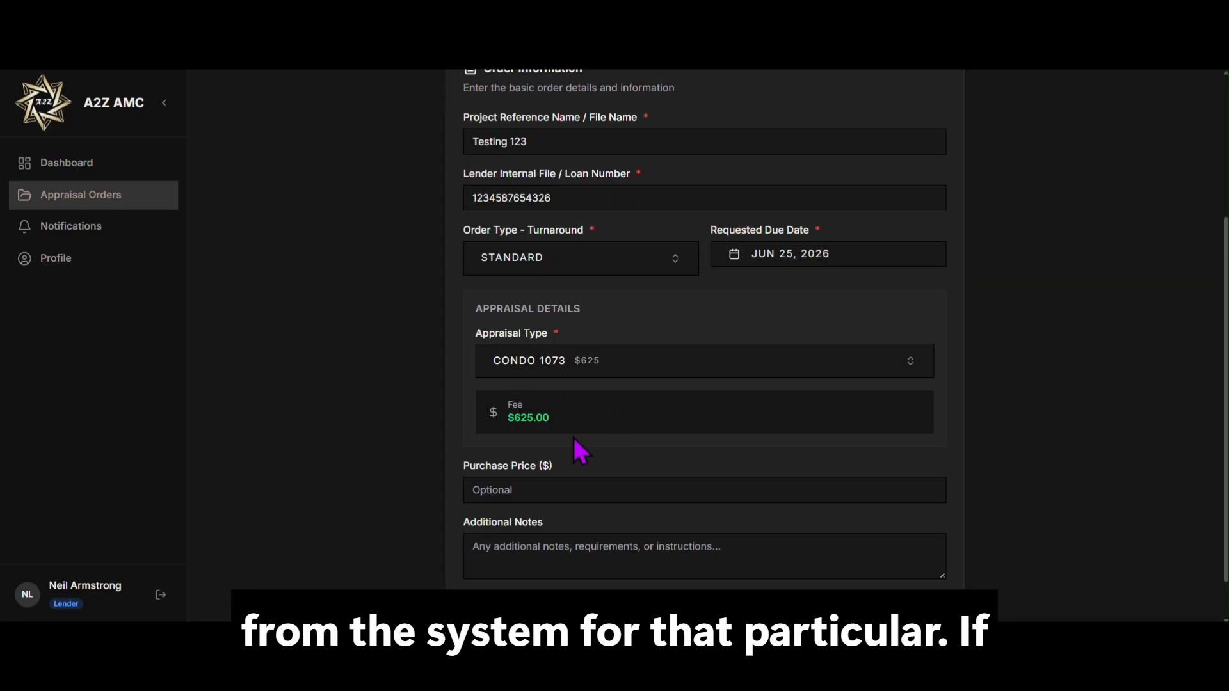
scroll(576, 445, "down", 1)
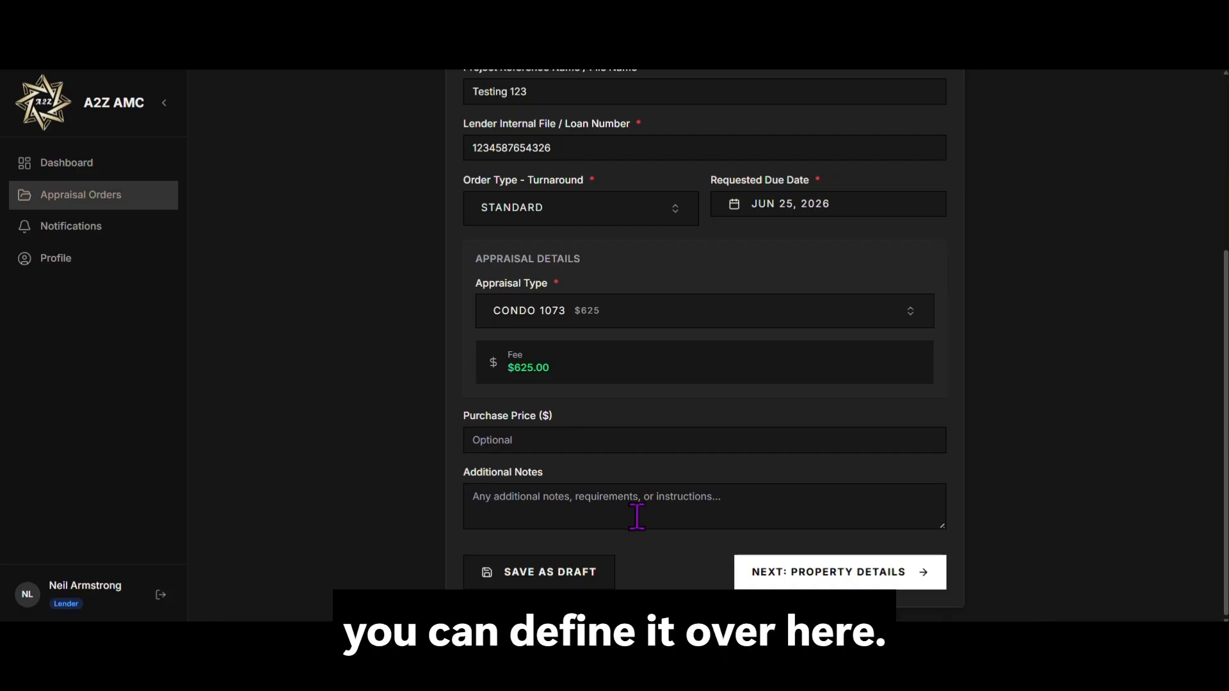
left_click(814, 576)
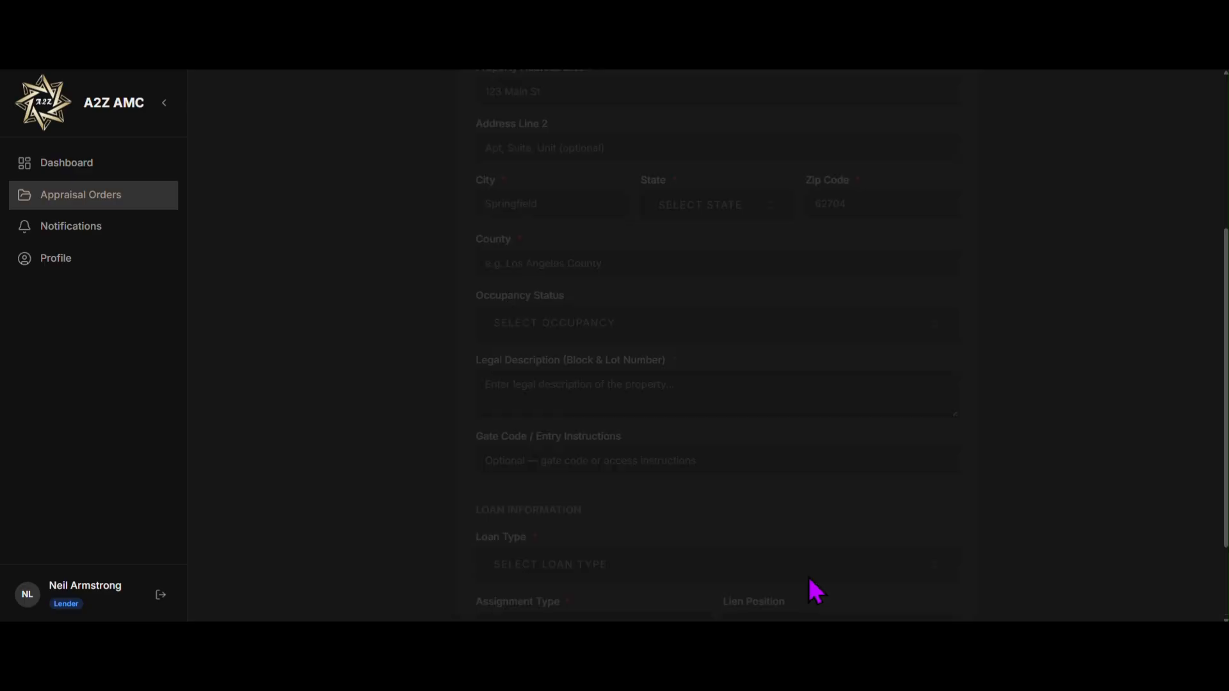
scroll(815, 586, "up", 3)
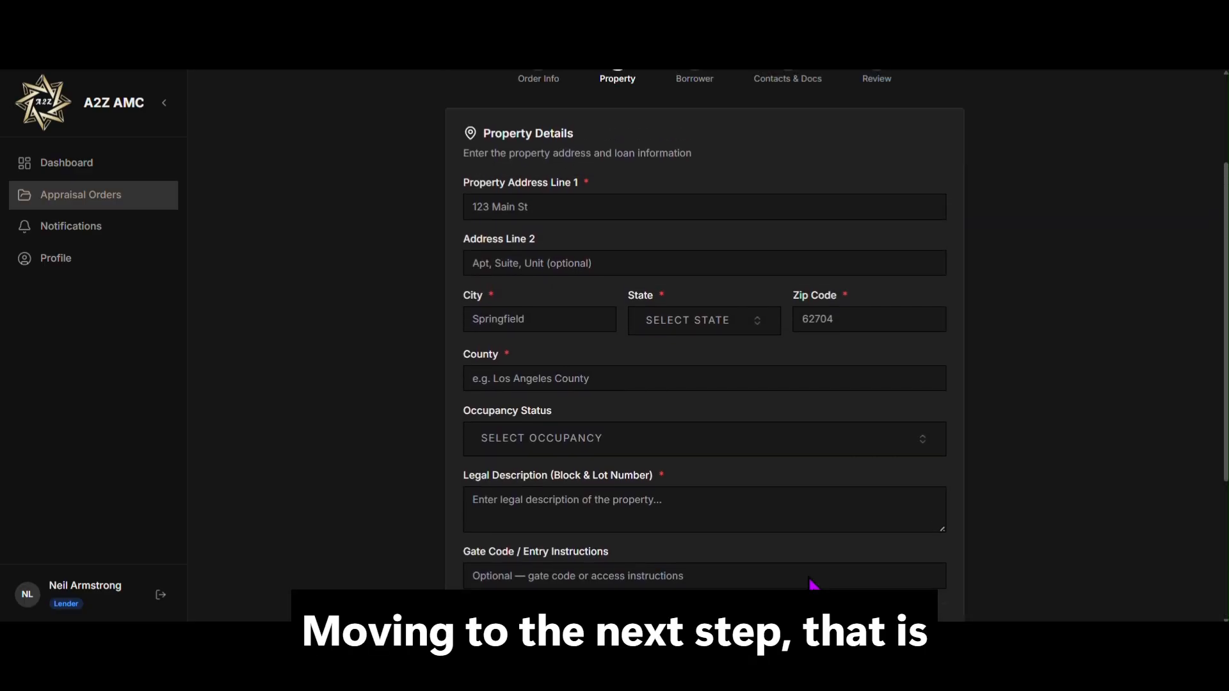
scroll(813, 584, "up", 1)
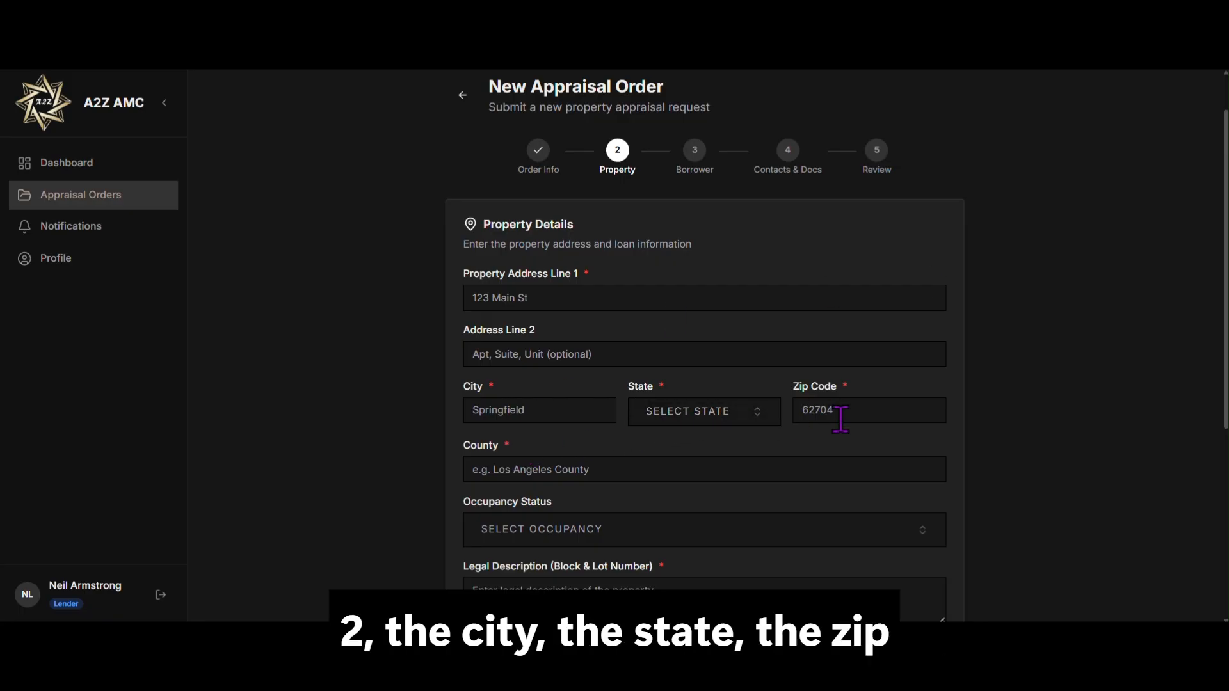
scroll(749, 461, "down", 1)
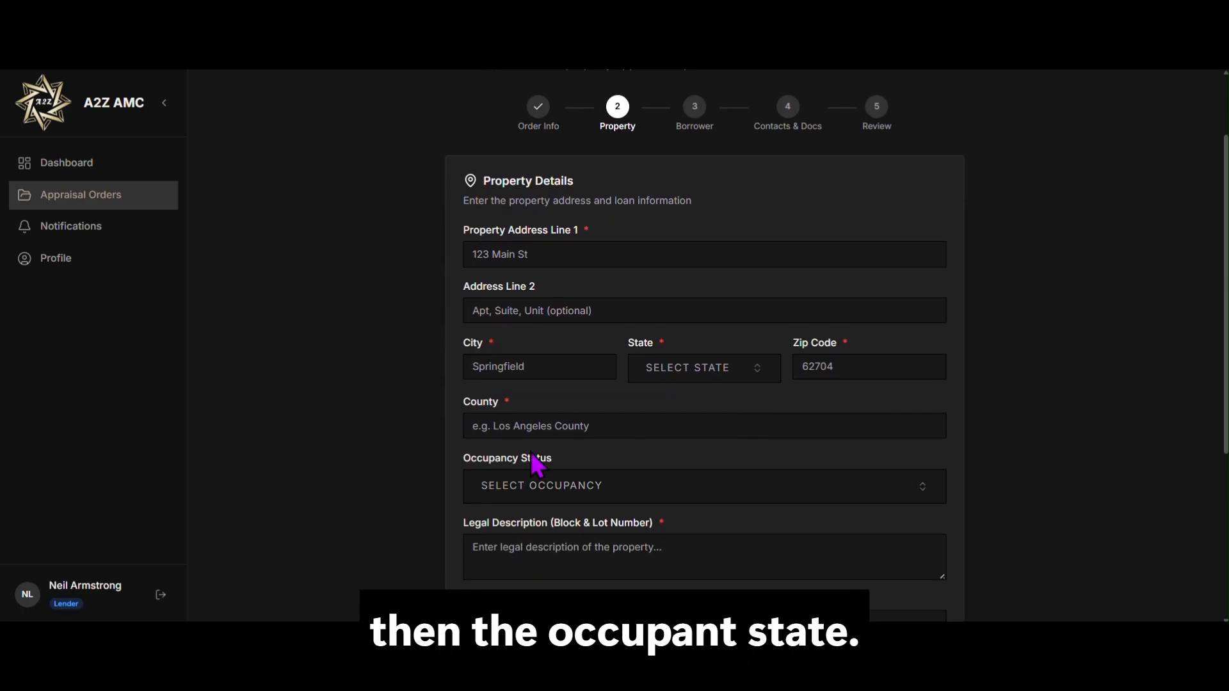
left_click(602, 499)
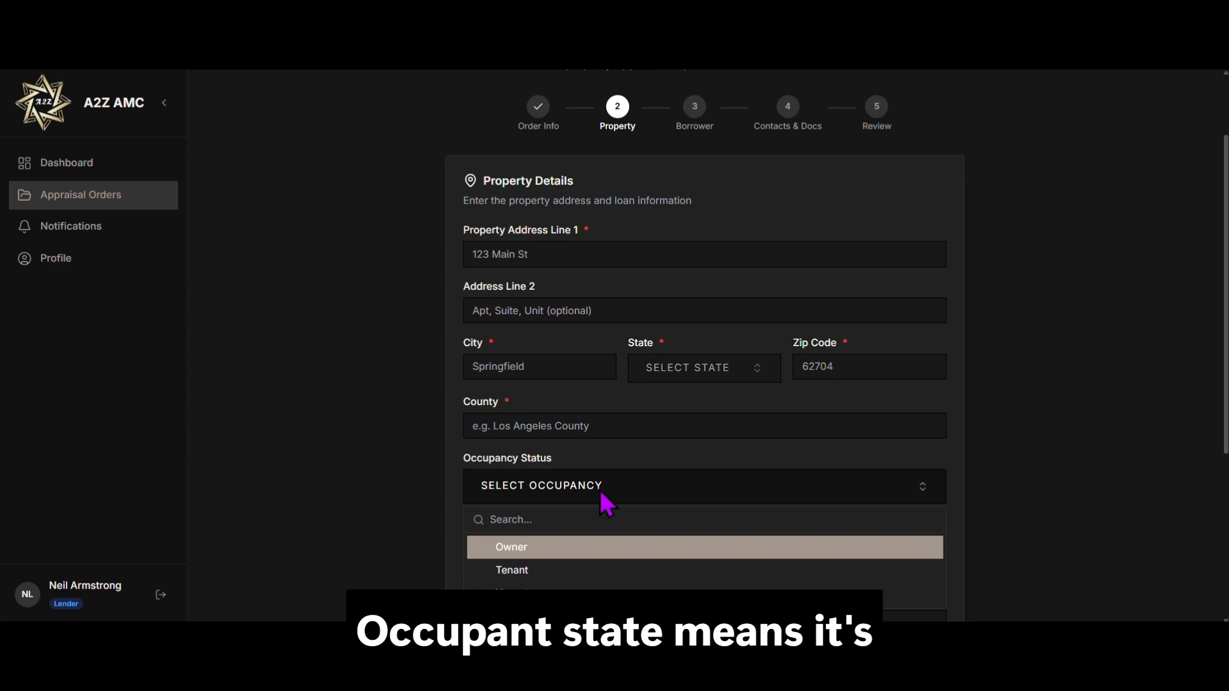
scroll(602, 548, "down", 1)
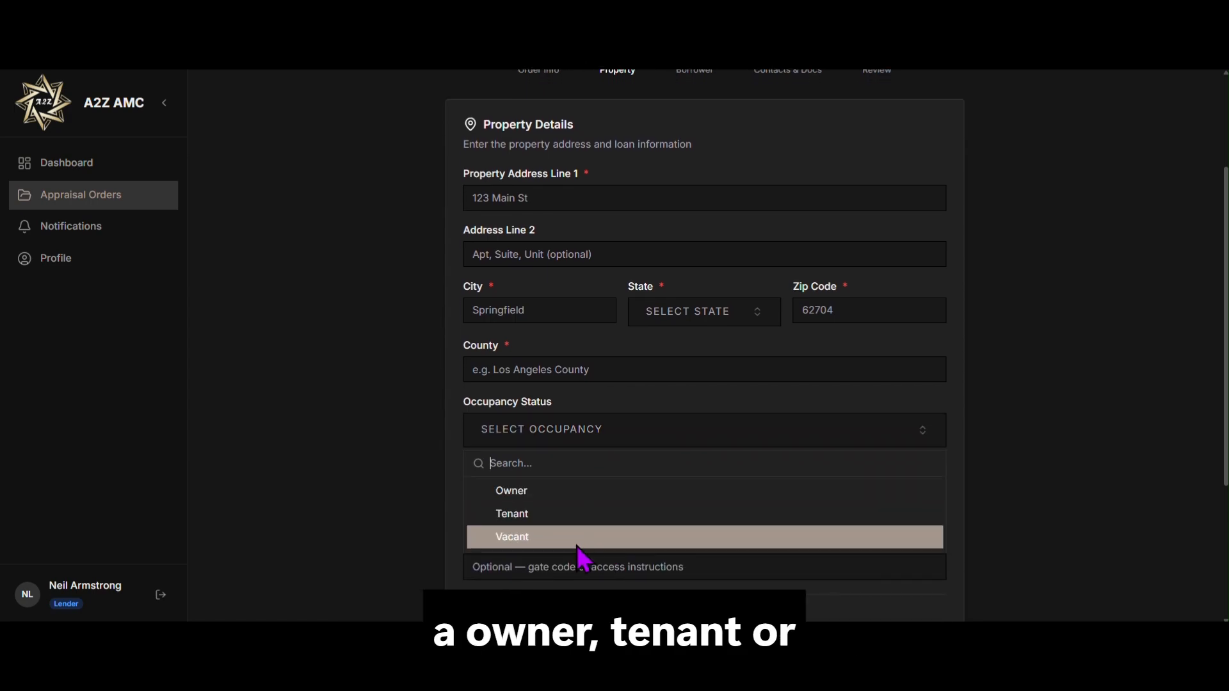
left_click(441, 411)
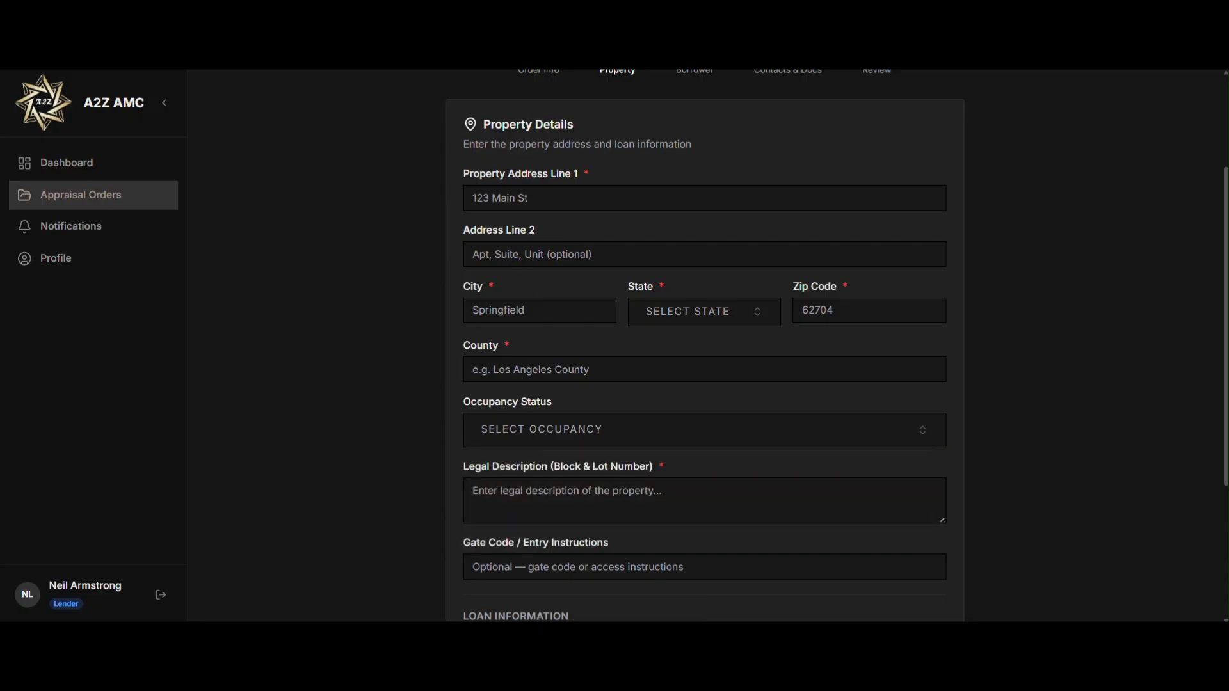
scroll(637, 425, "down", 1)
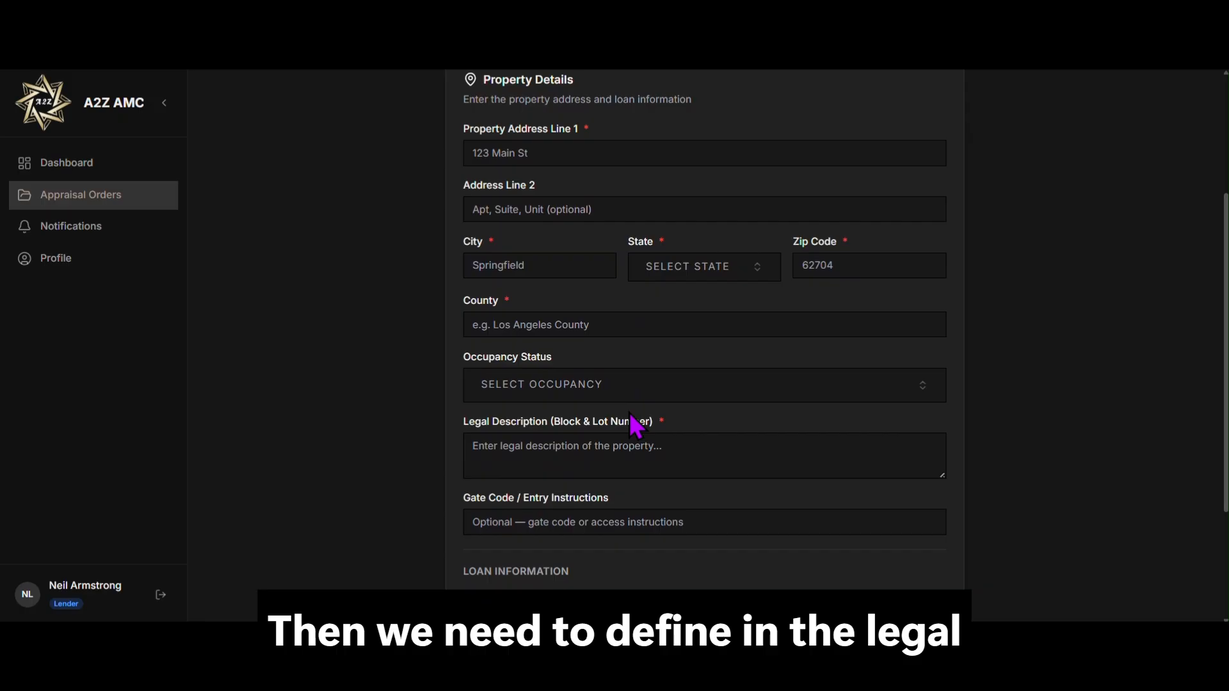
scroll(634, 419, "down", 1)
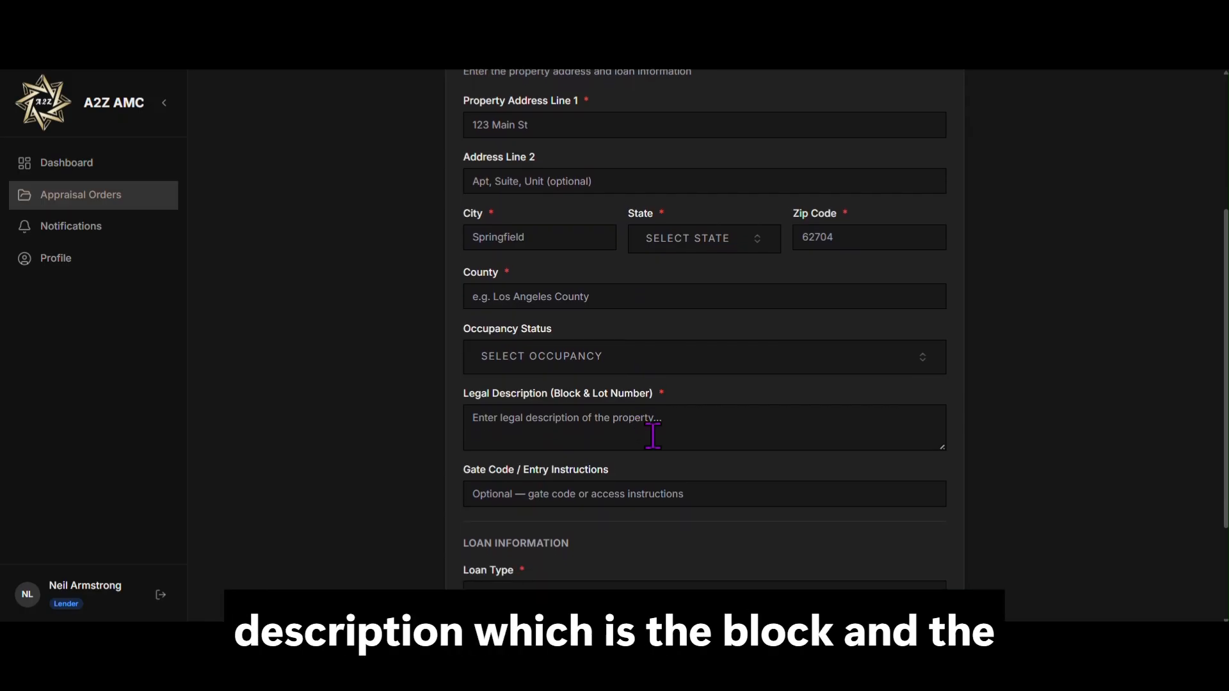
scroll(653, 436, "down", 3)
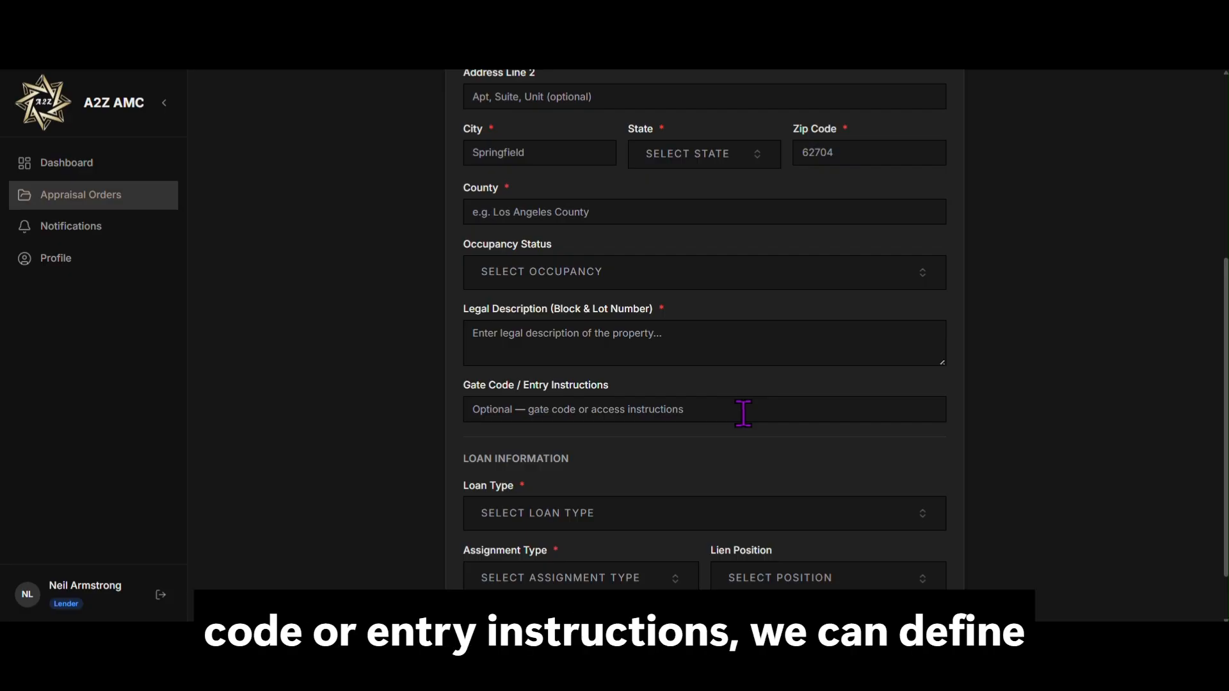
scroll(743, 413, "down", 2)
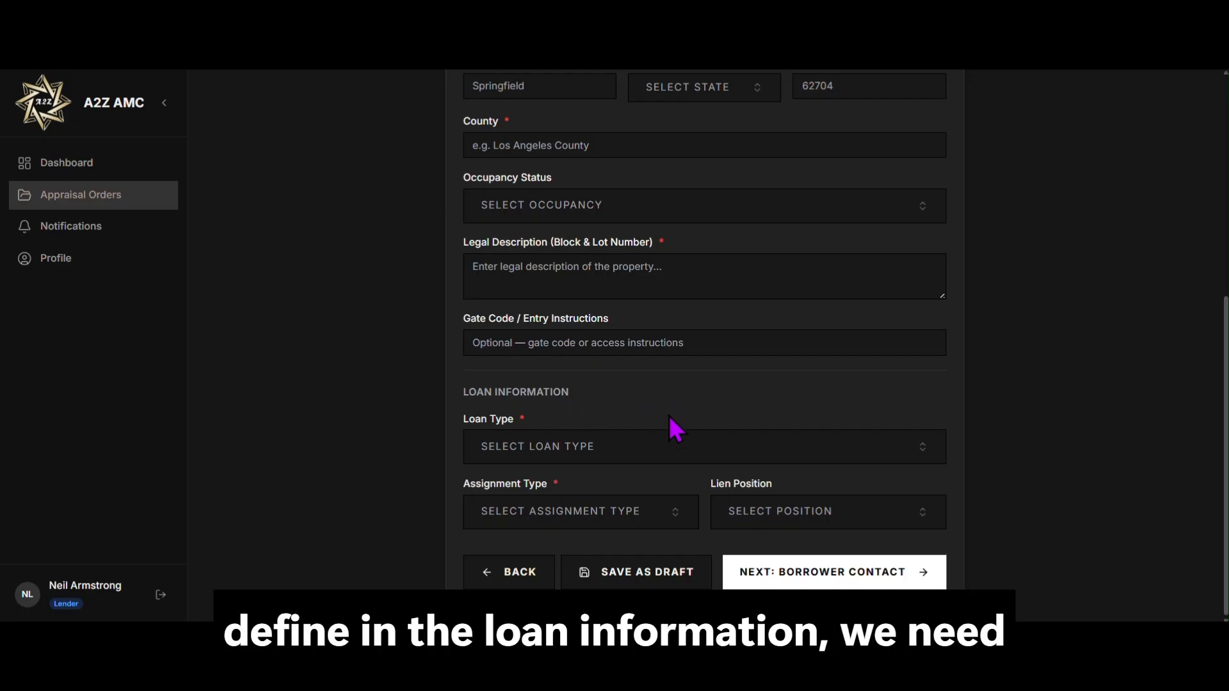
Step: Try FHA and VA loan types, then settle on USDA Loan
left_click(668, 453)
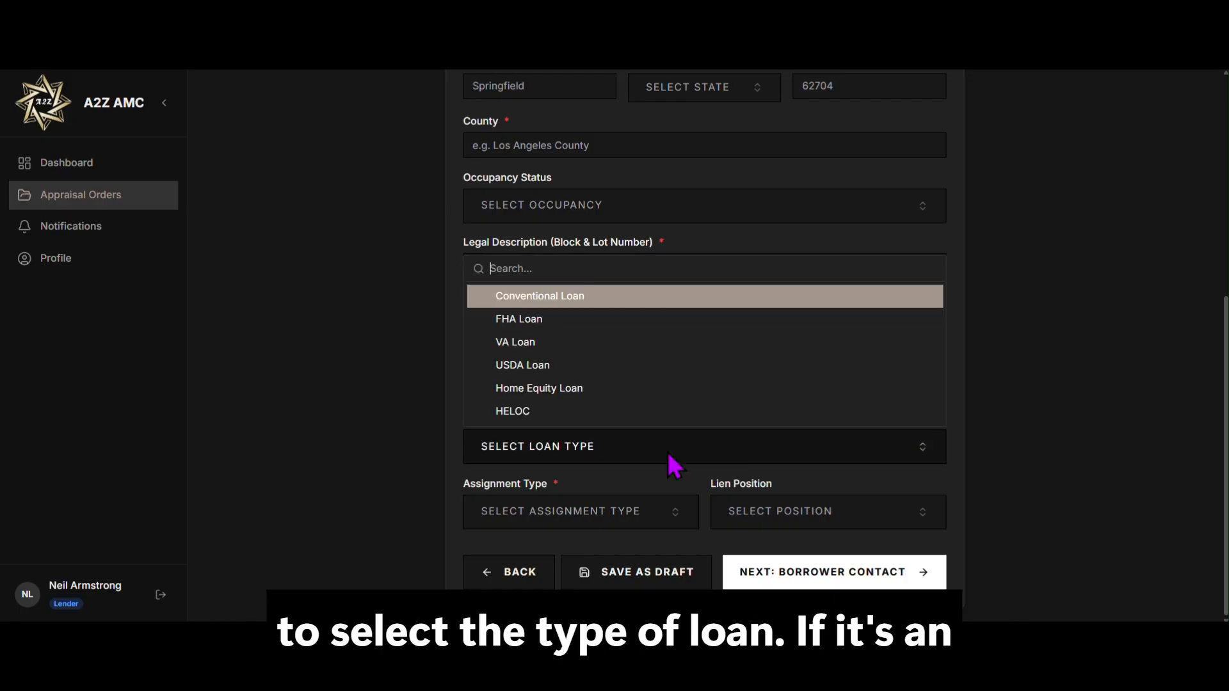
left_click(631, 319)
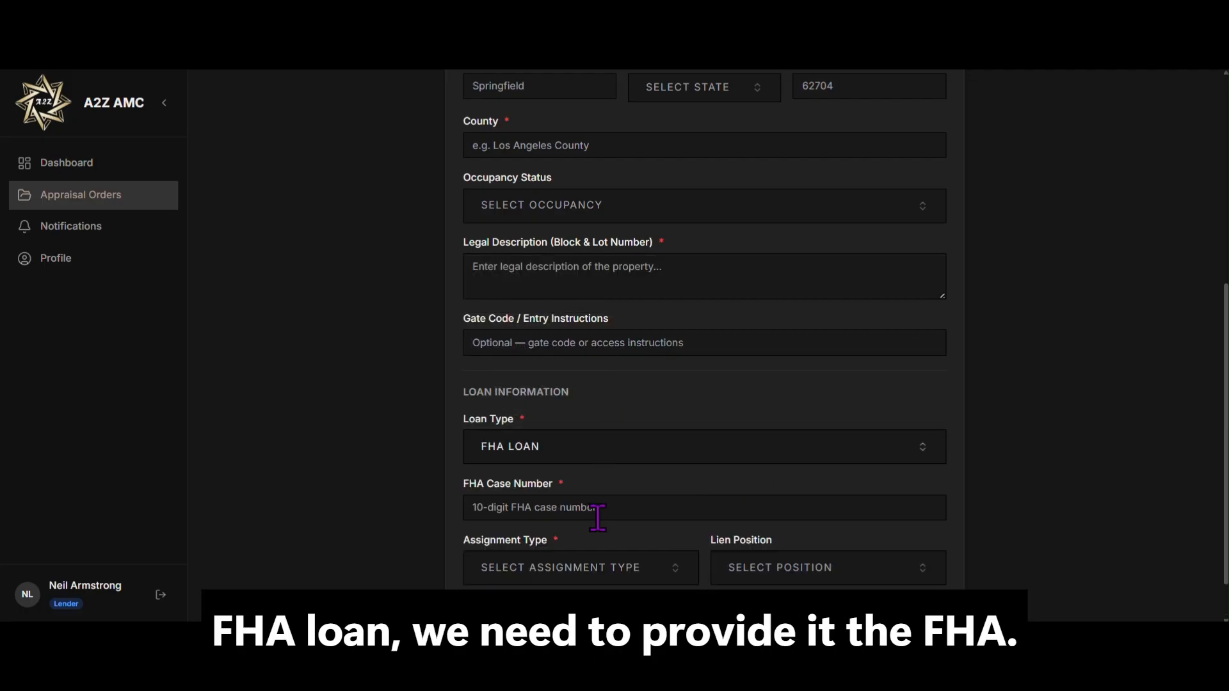
left_click(625, 445)
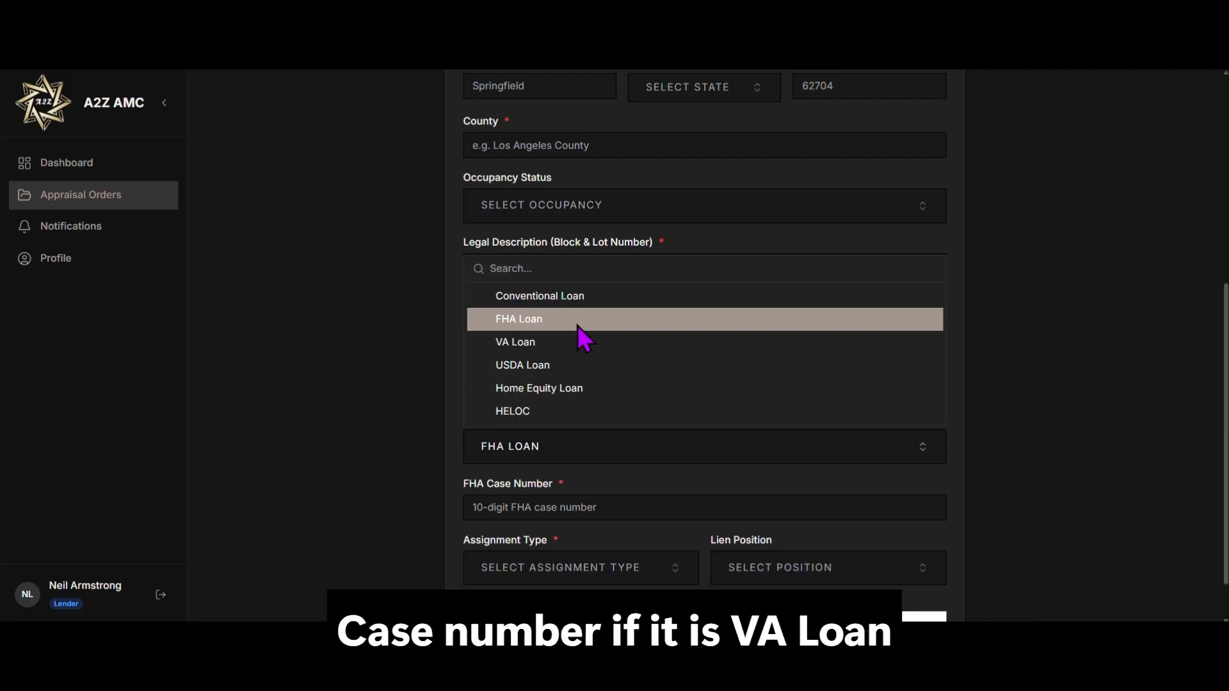
left_click(574, 344)
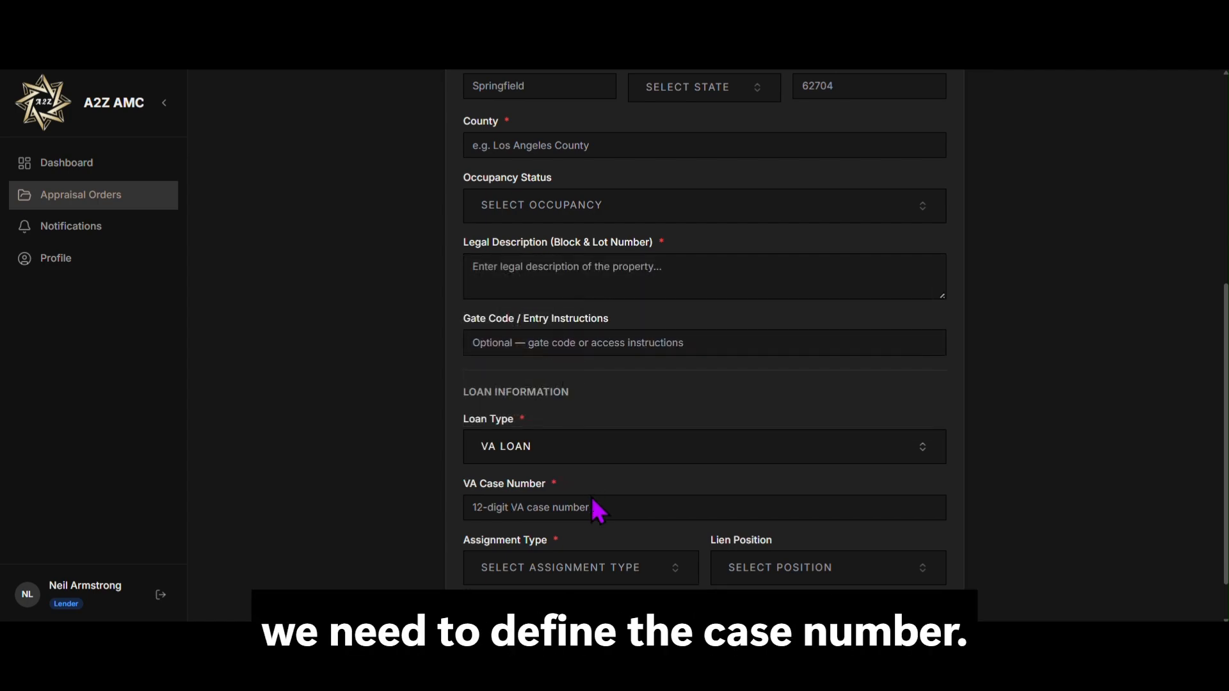
left_click(587, 448)
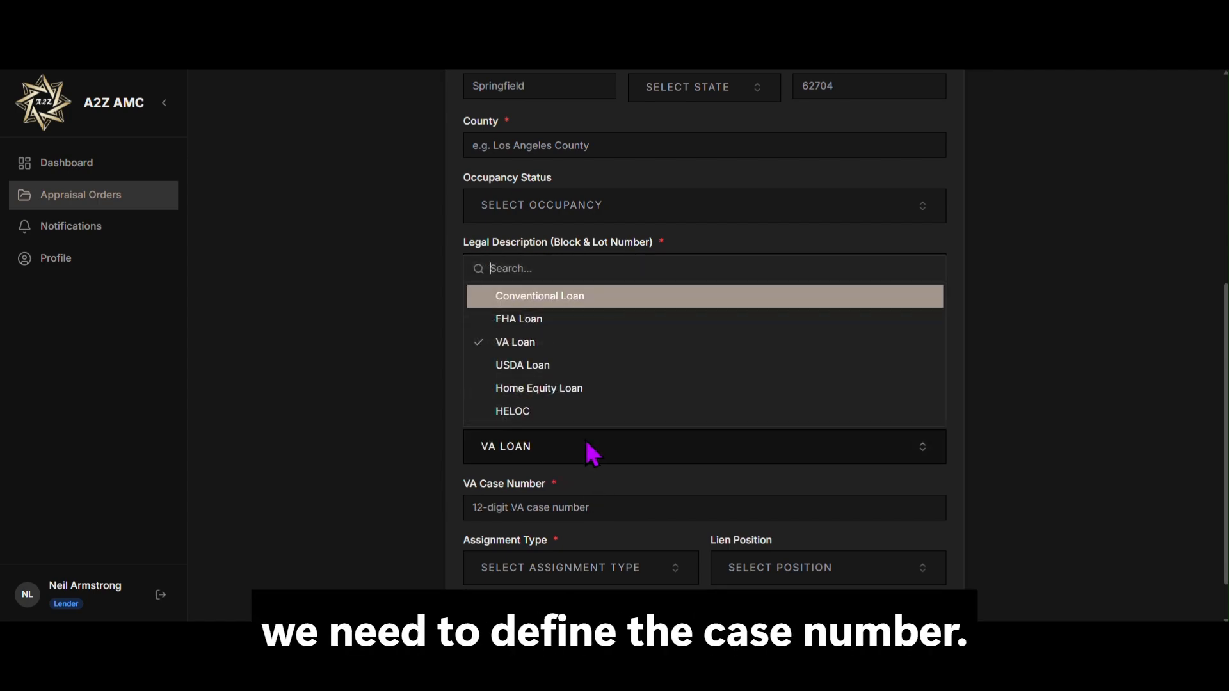
left_click(575, 377)
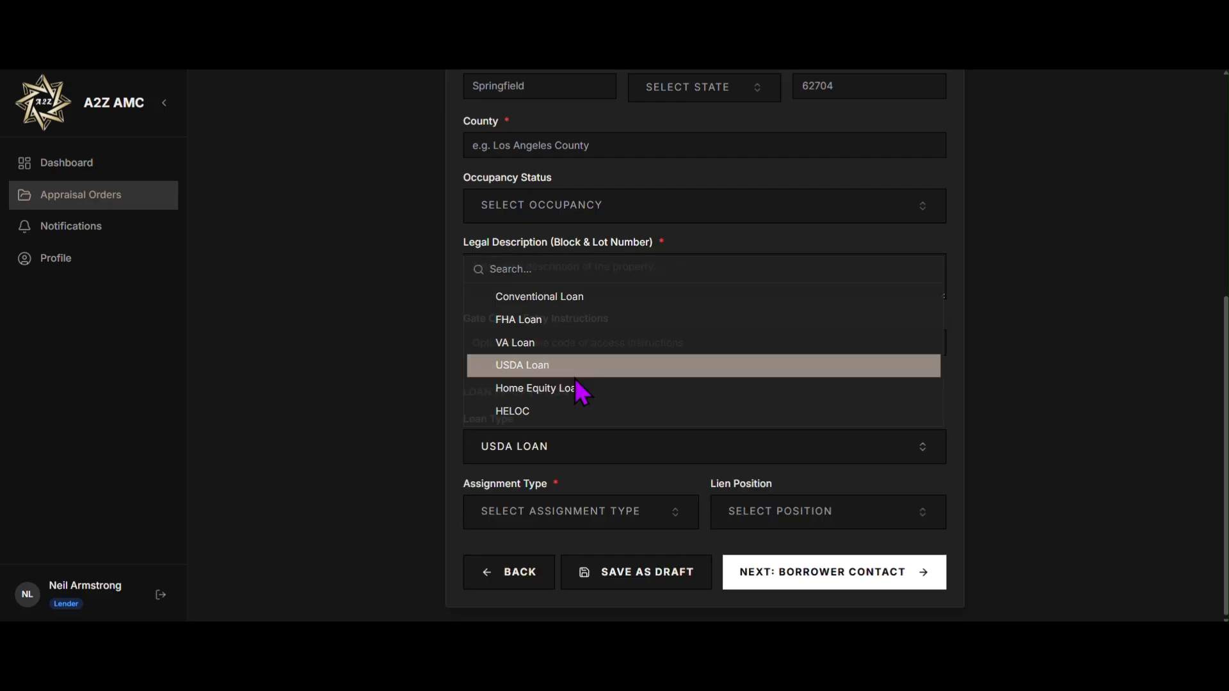
left_click(628, 465)
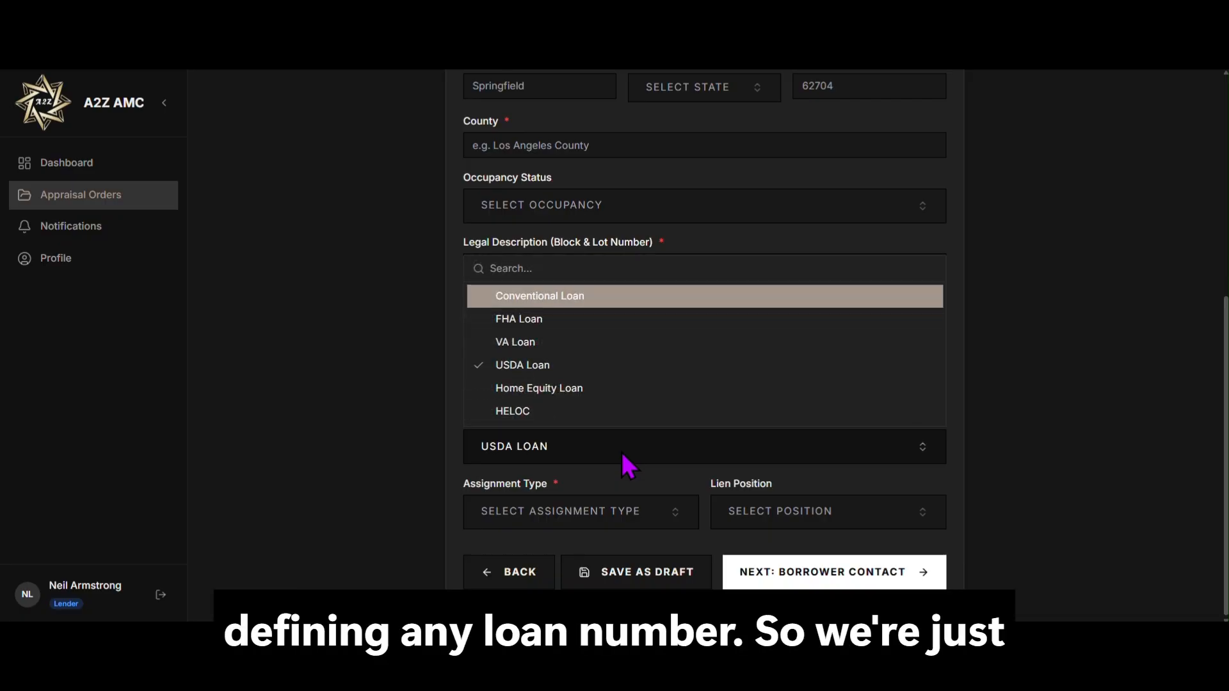
left_click(643, 490)
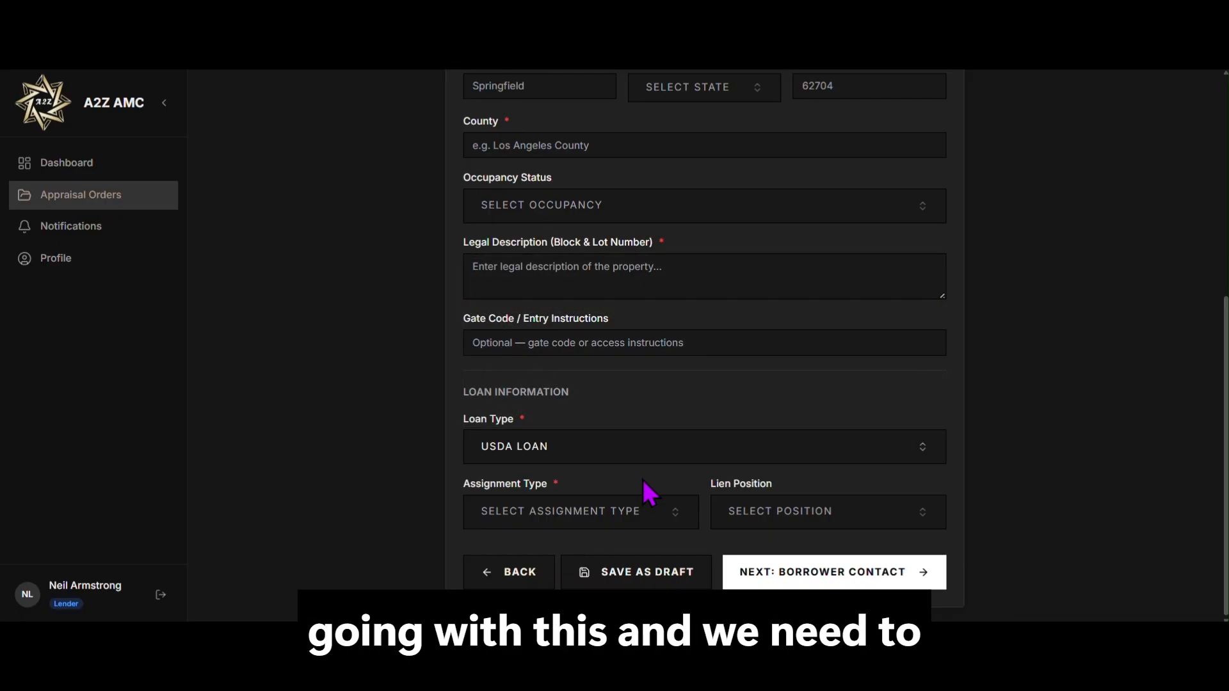
Step: Set the assignment type to Purchase Transaction after briefly choosing Other (describe)
left_click(645, 525)
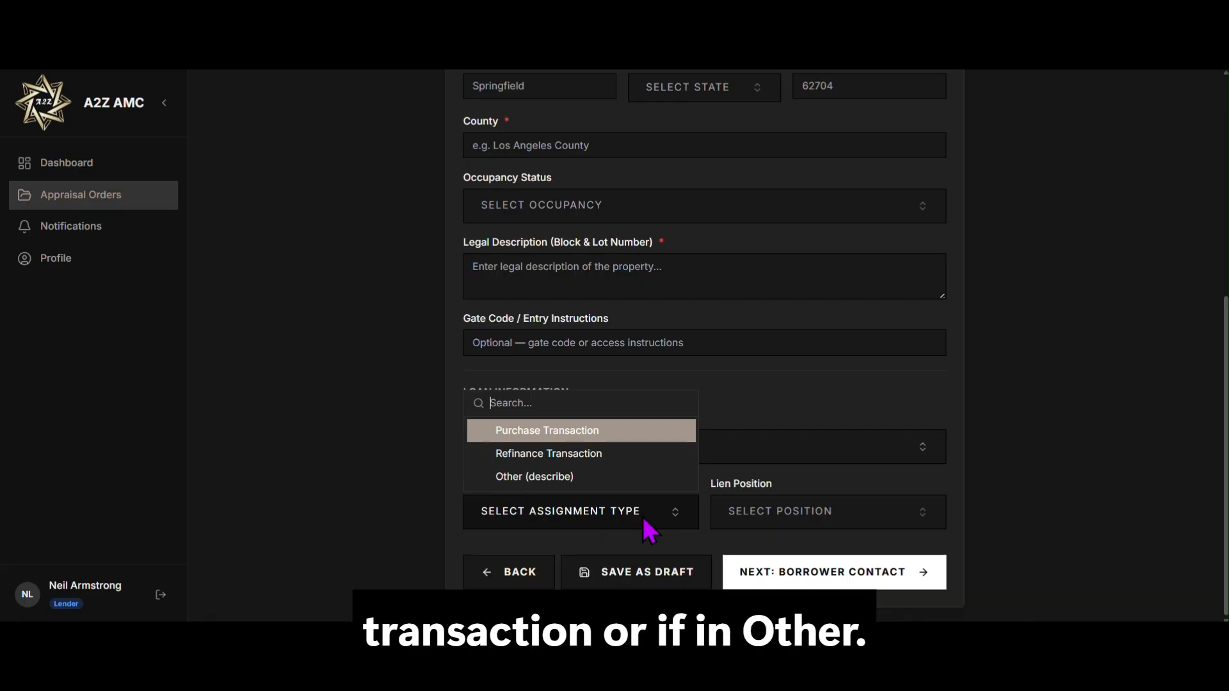
left_click(618, 478)
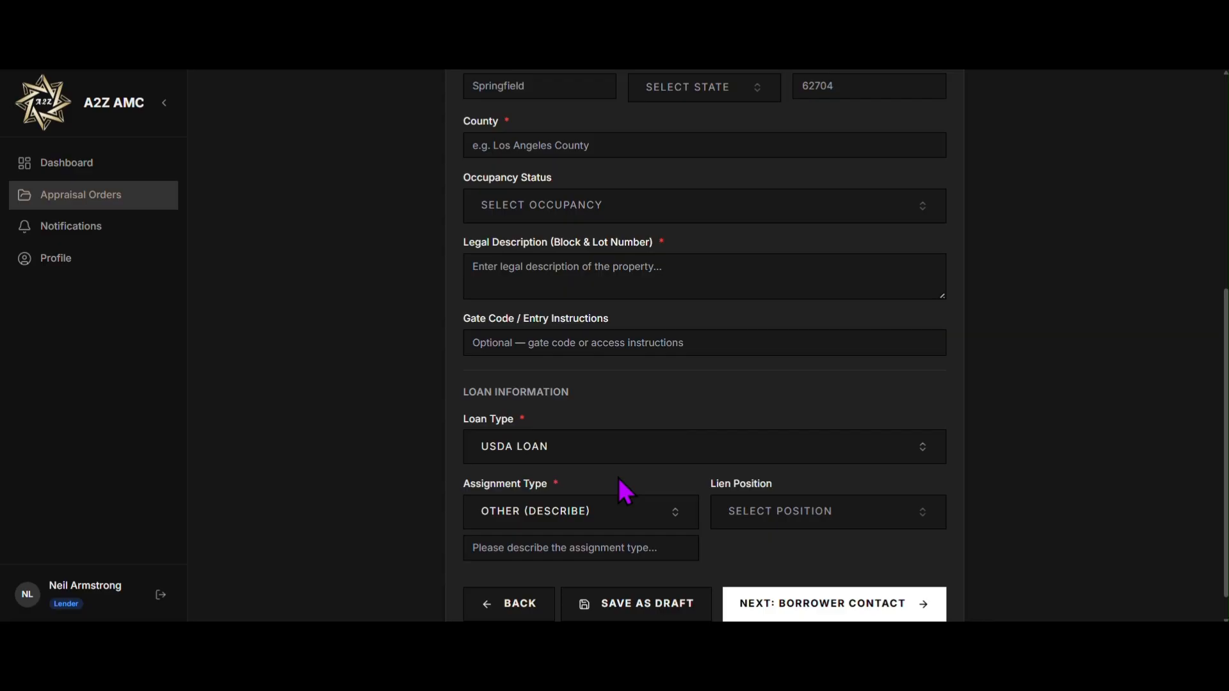
left_click(602, 517)
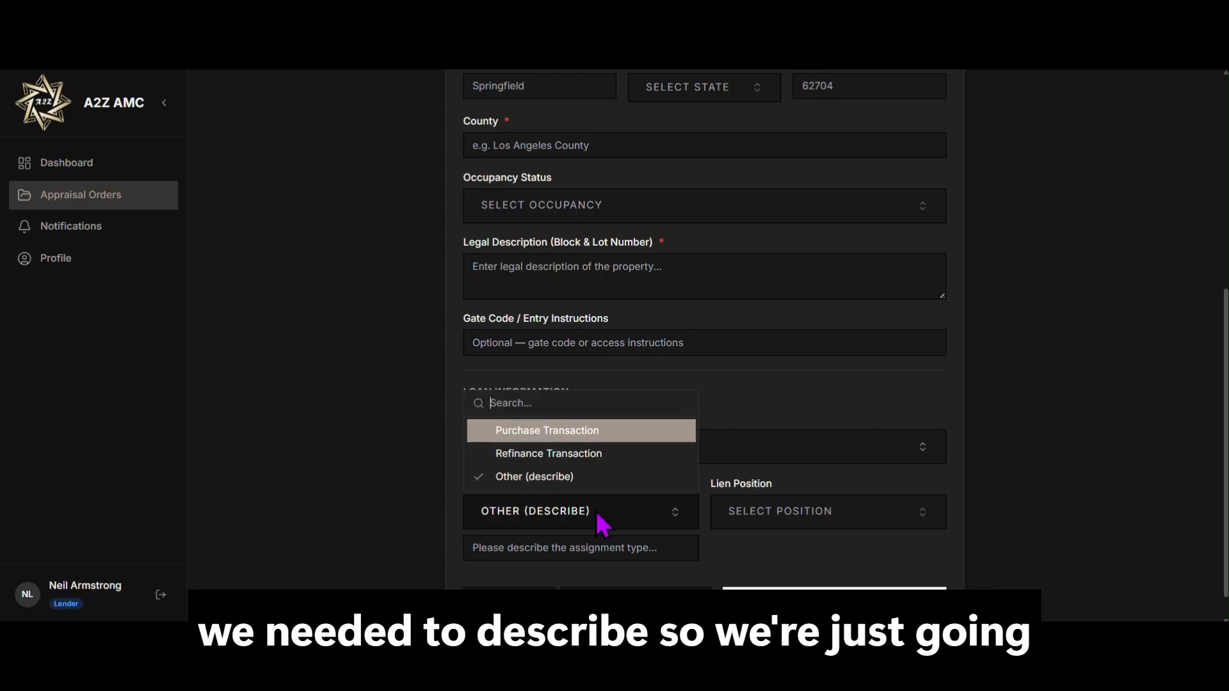
left_click(581, 439)
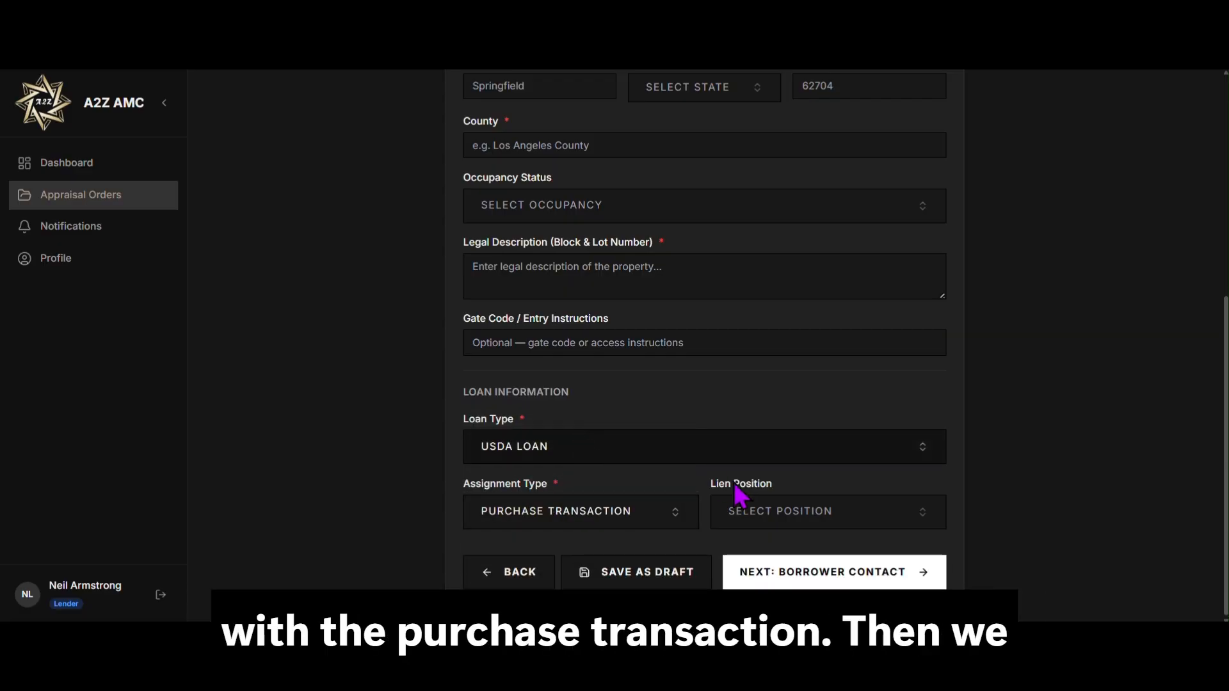
Step: Set the lien position to 1st Lien and review the completed property details
left_click(781, 510)
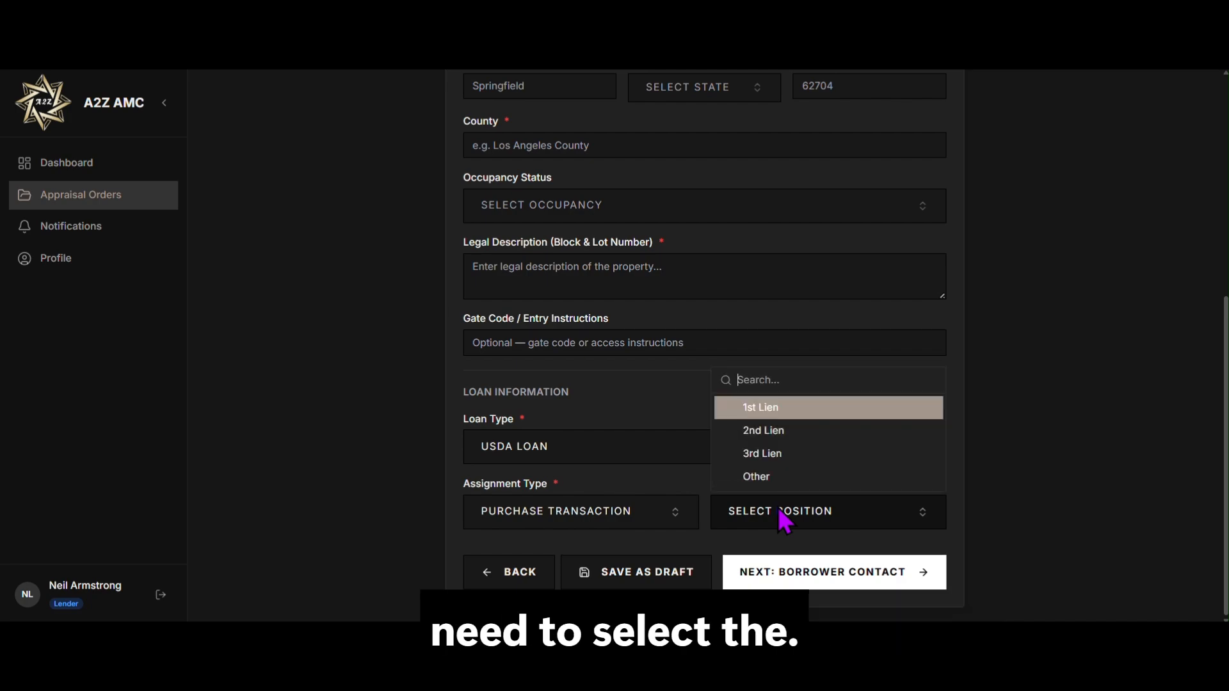
left_click(794, 416)
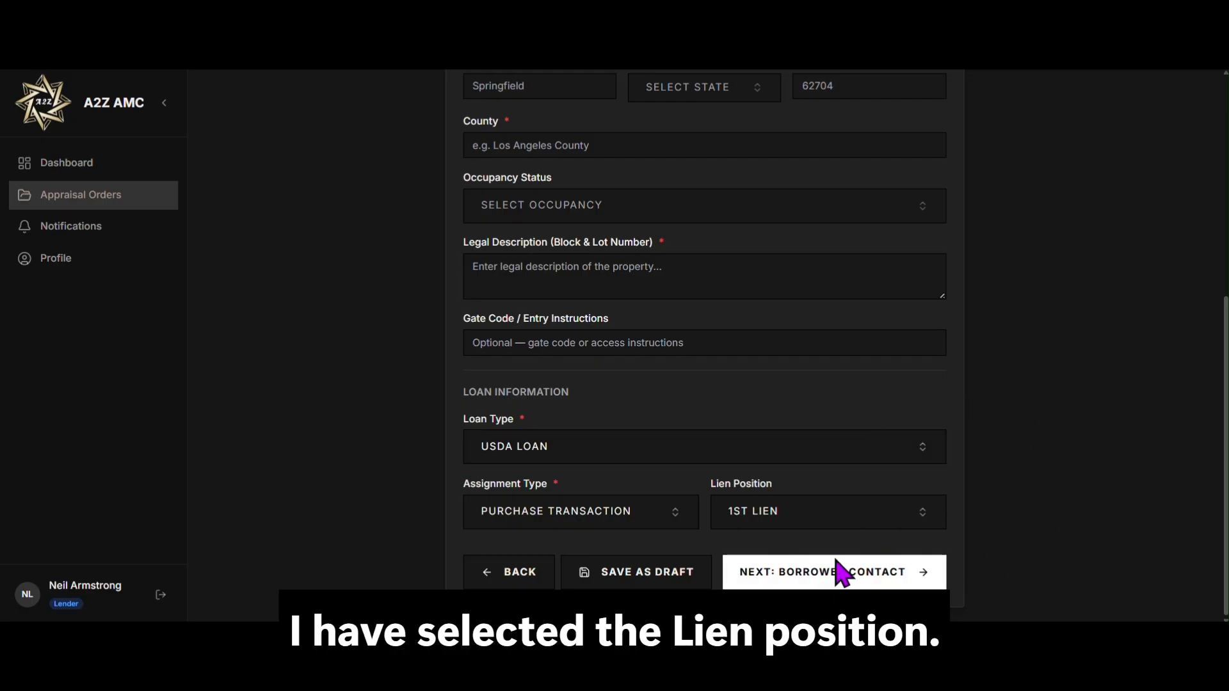
scroll(980, 480, "up", 5)
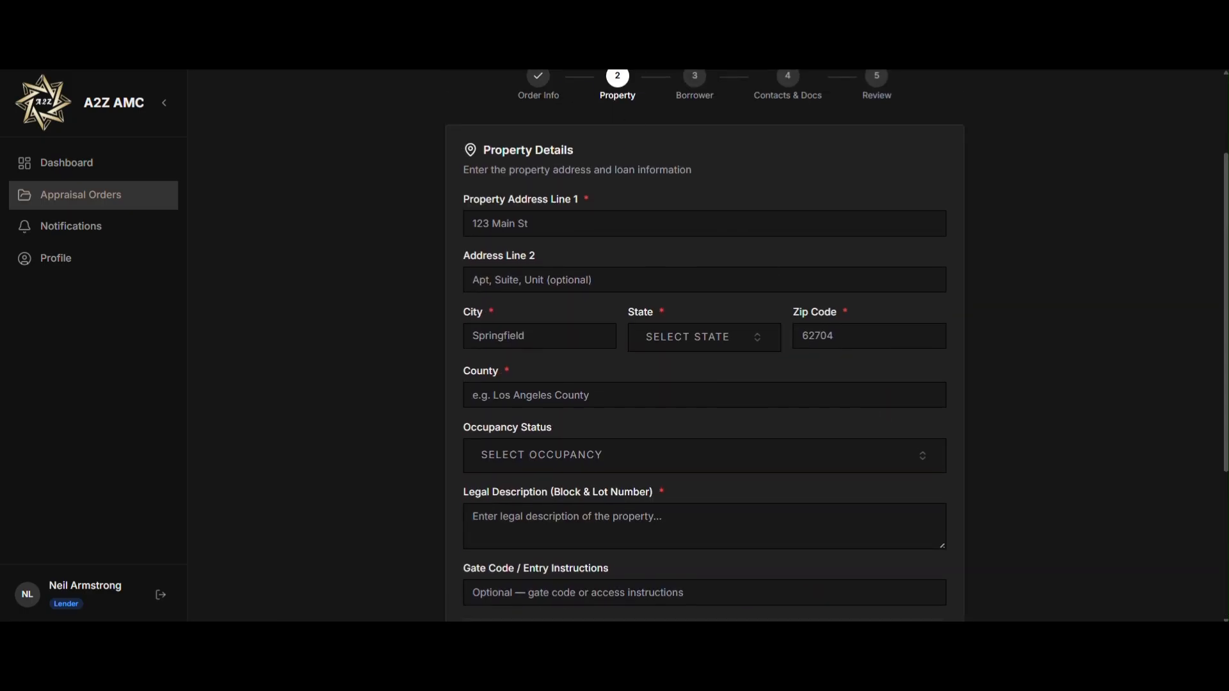
scroll(488, 241, "up", 2)
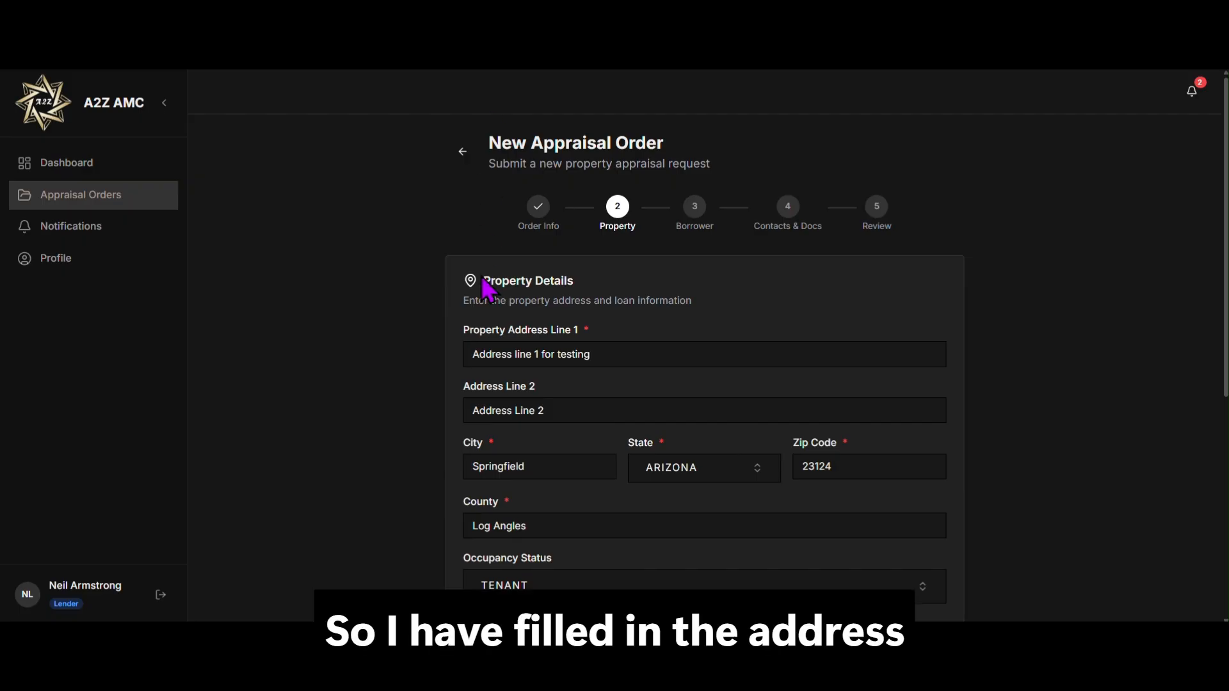
scroll(487, 290, "down", 1)
scroll(485, 290, "down", 3)
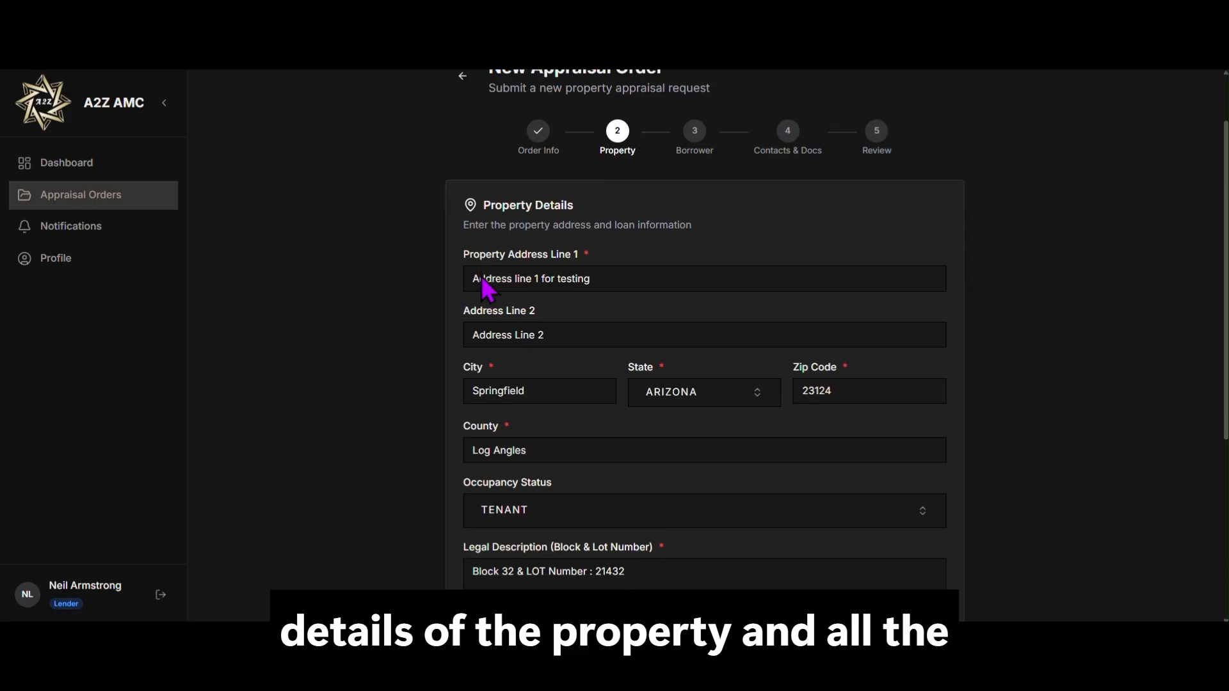
scroll(485, 289, "down", 3)
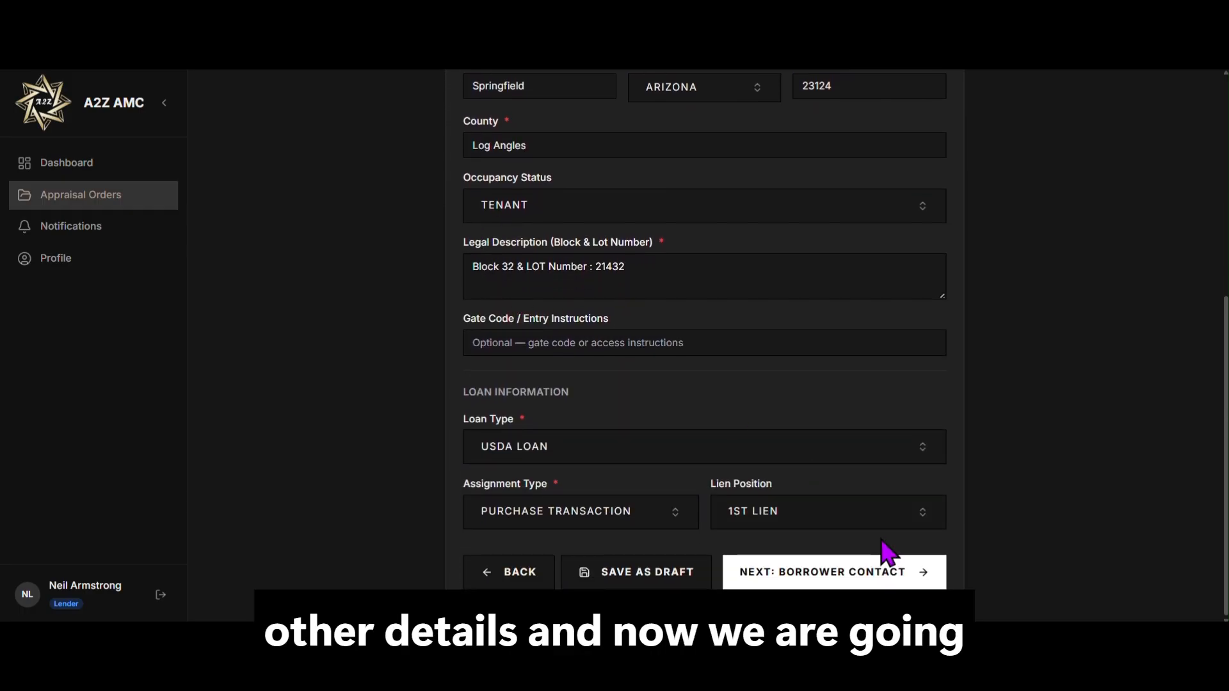
Step: On the Borrower step, choose Afternoon (12pm - 5pm) contact time and continue to Contacts & Docs
left_click(886, 573)
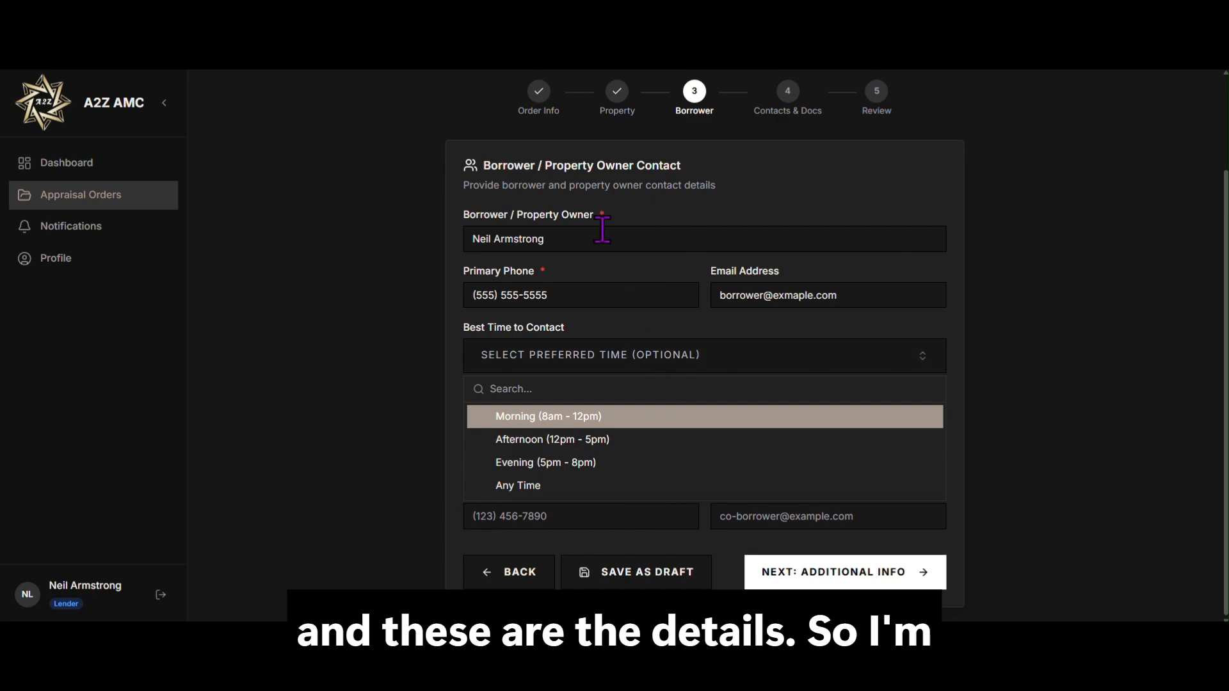
left_click(589, 448)
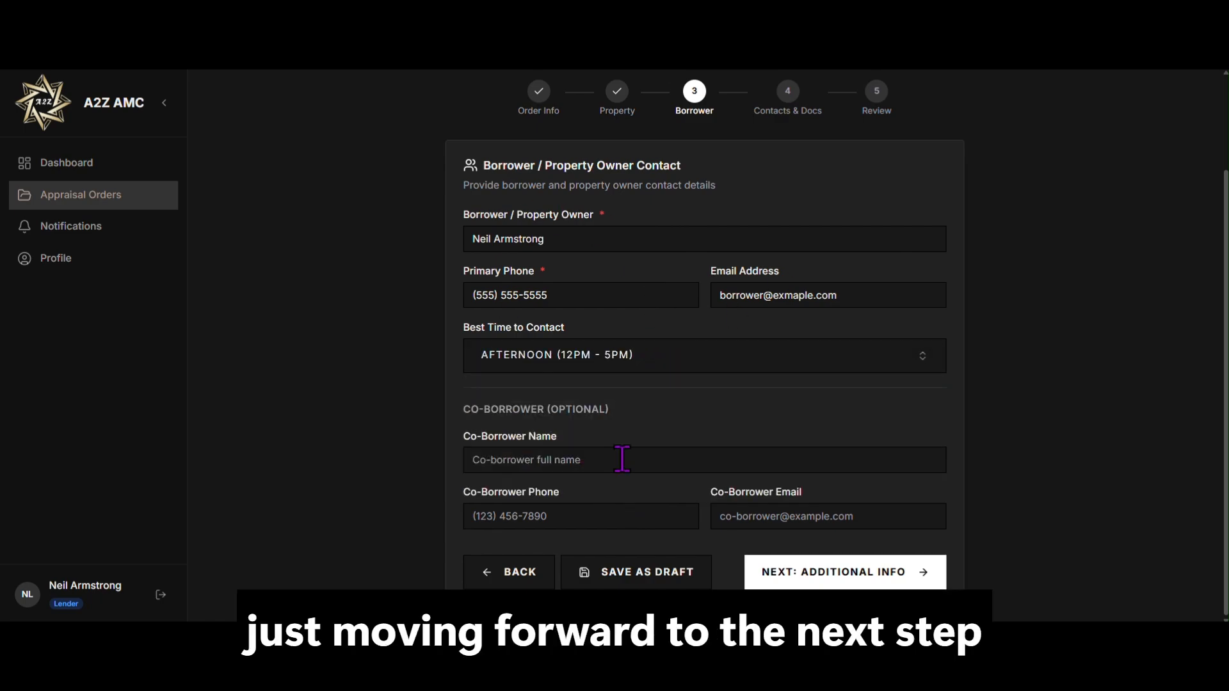
left_click(849, 576)
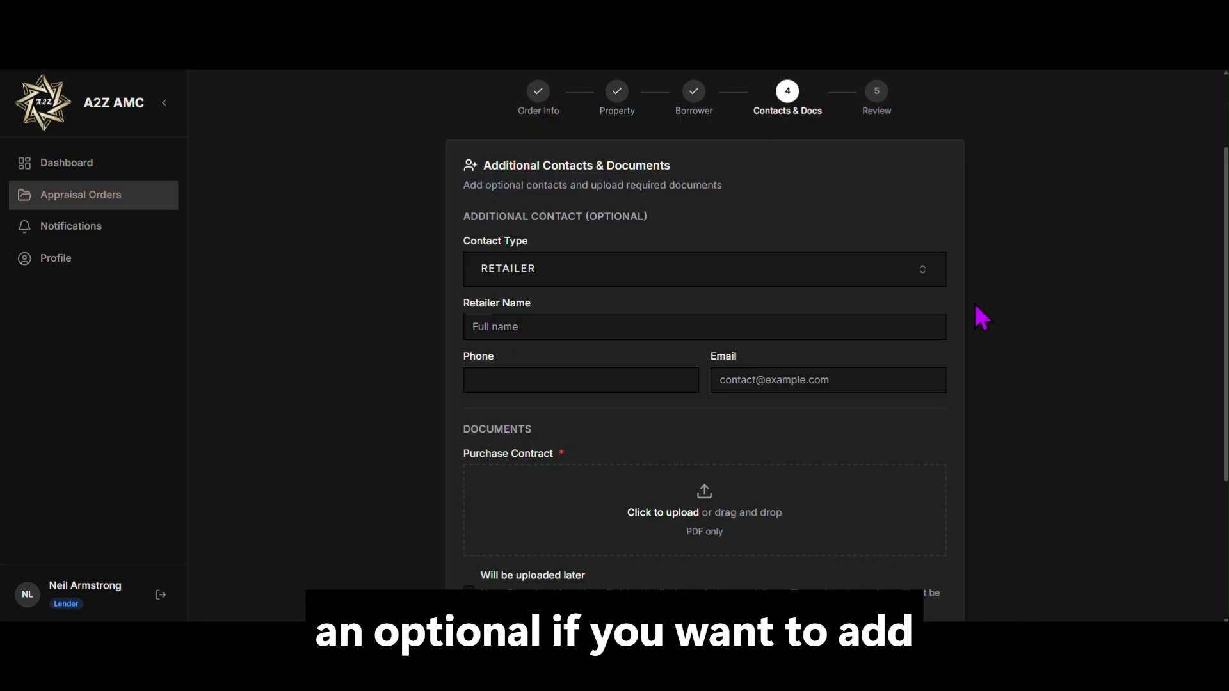
Step: Change the additional contact's type from Retailer to Borrower
left_click(867, 270)
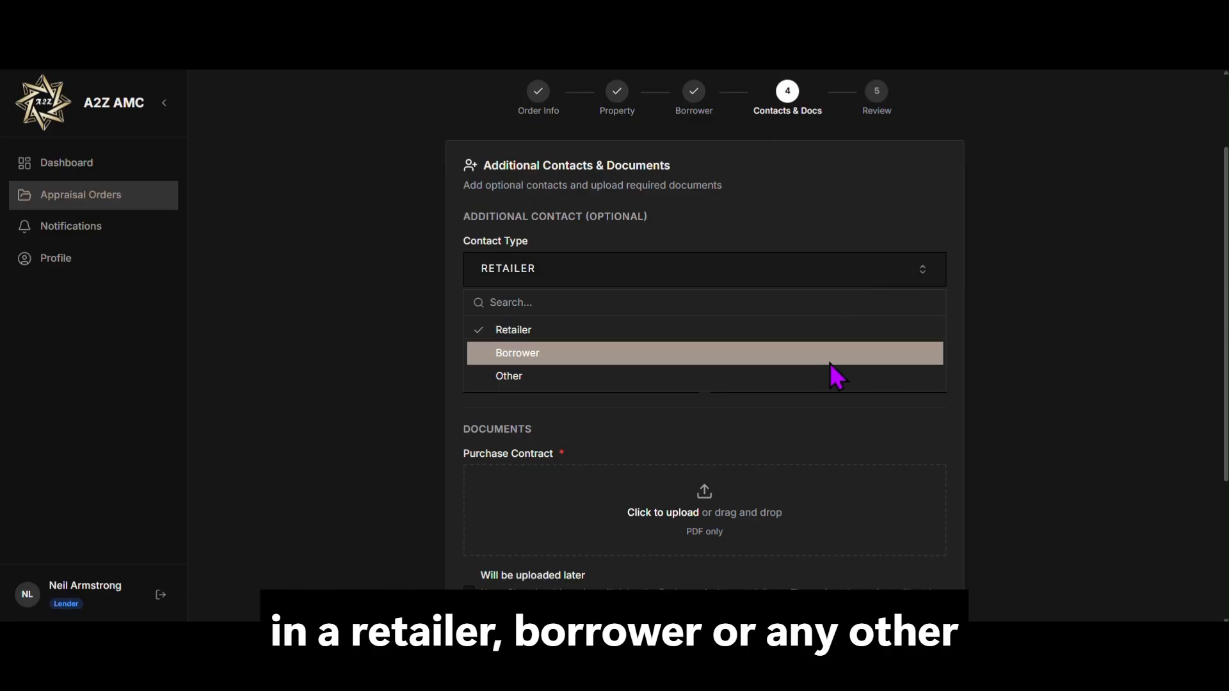
left_click(1056, 312)
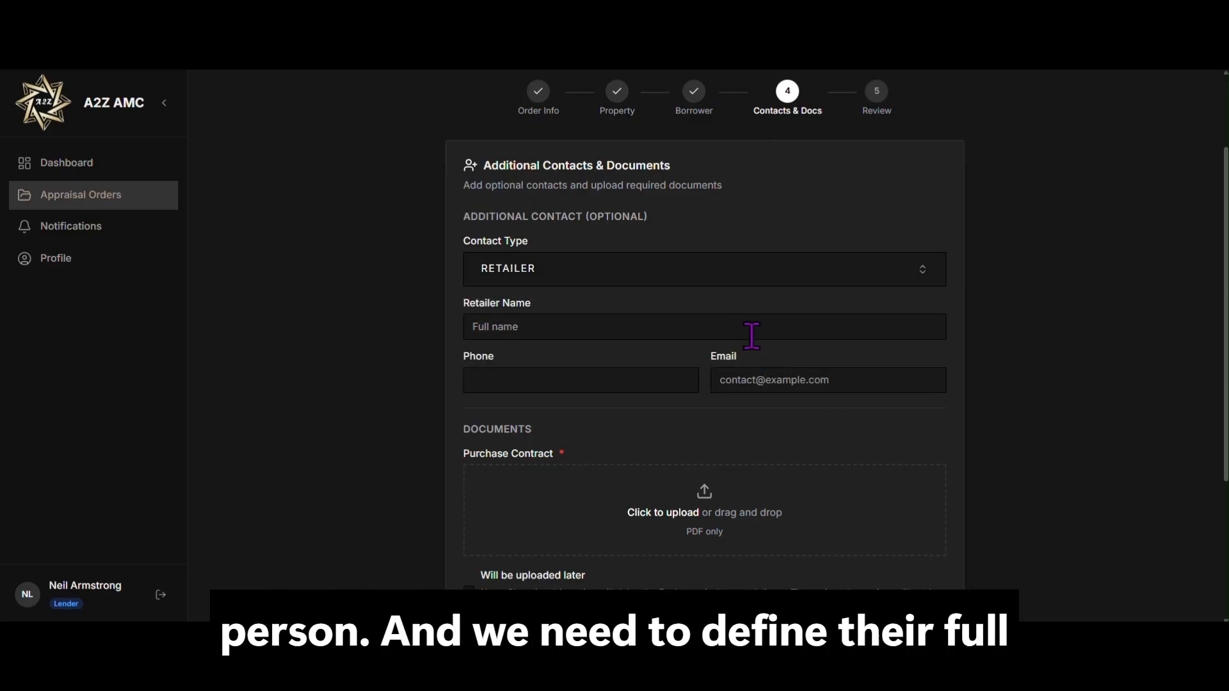
left_click(867, 270)
left_click(811, 354)
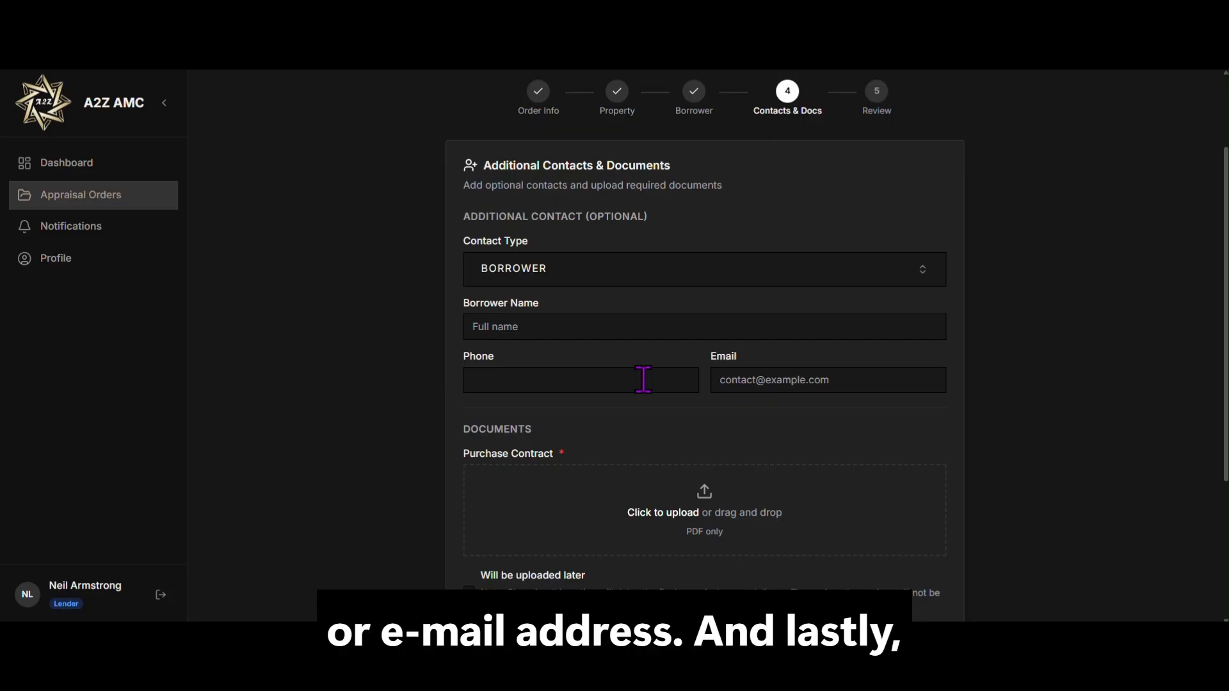
Step: Mark the purchase contract as 'Will be uploaded later' and try continuing to the review
scroll(779, 368, "down", 3)
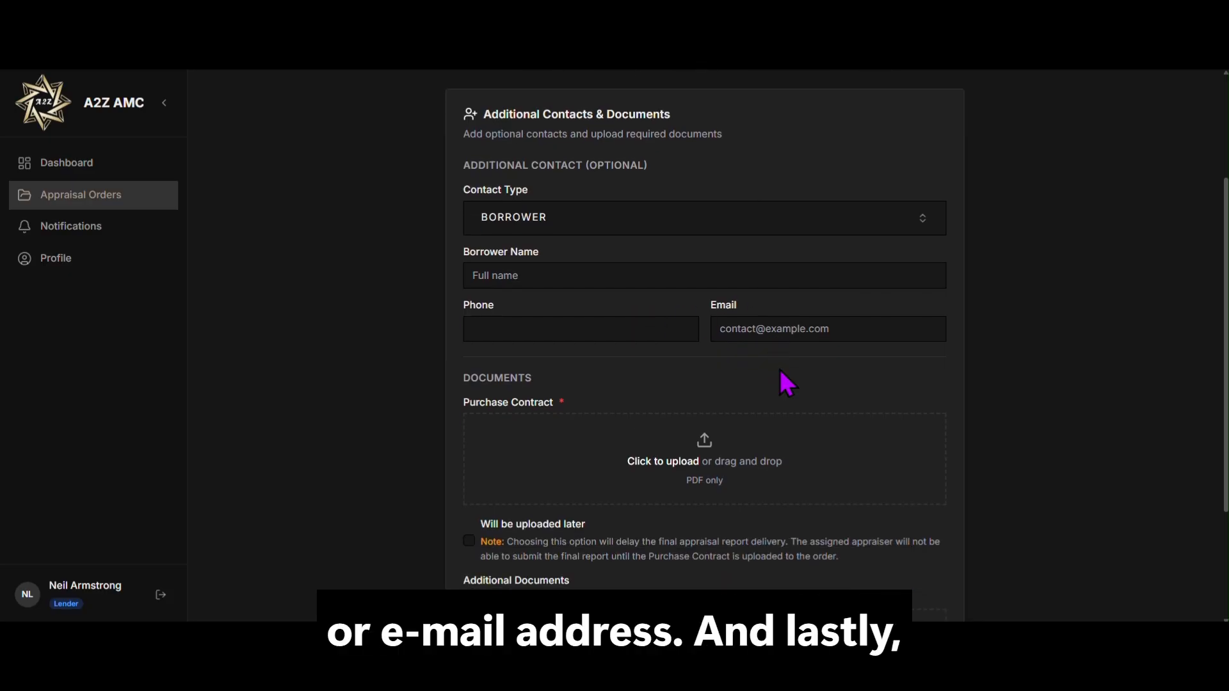
scroll(783, 376, "down", 3)
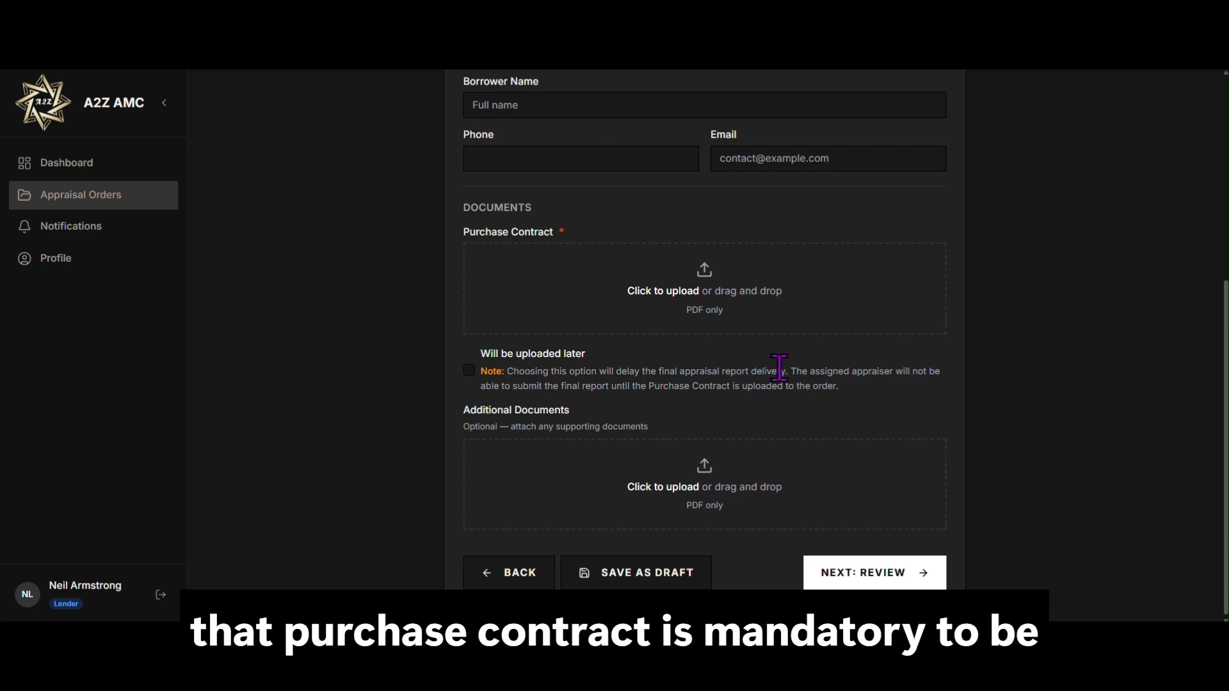
left_click(469, 371)
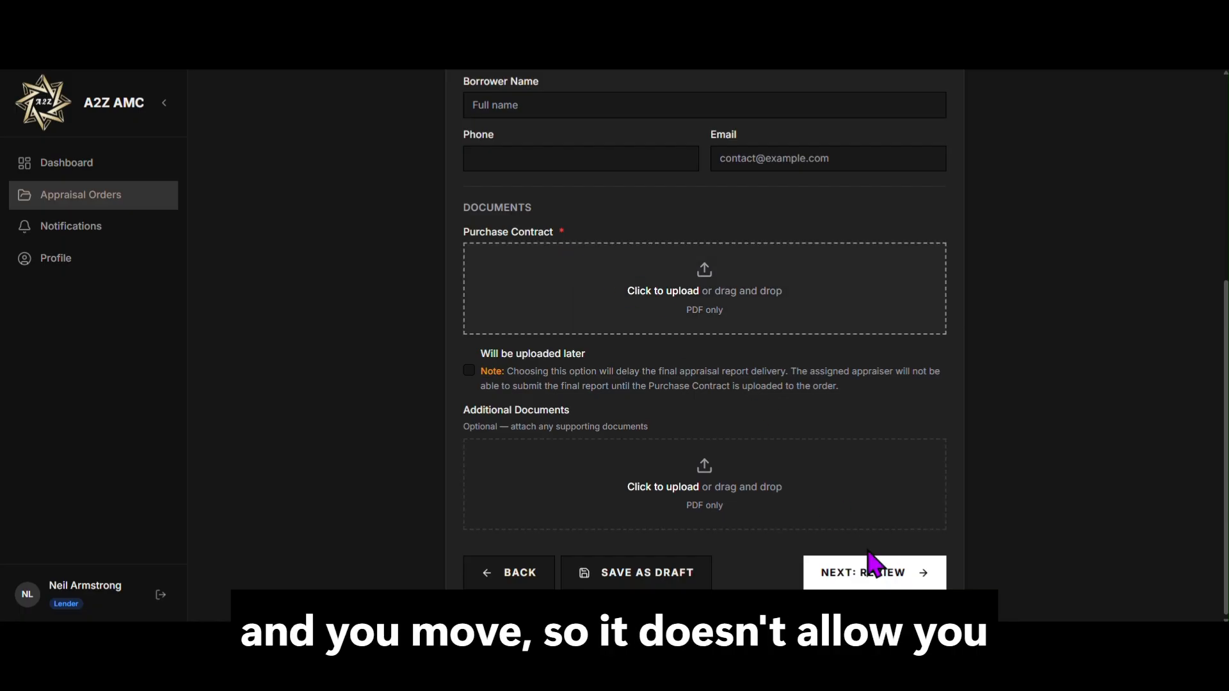
left_click(892, 583)
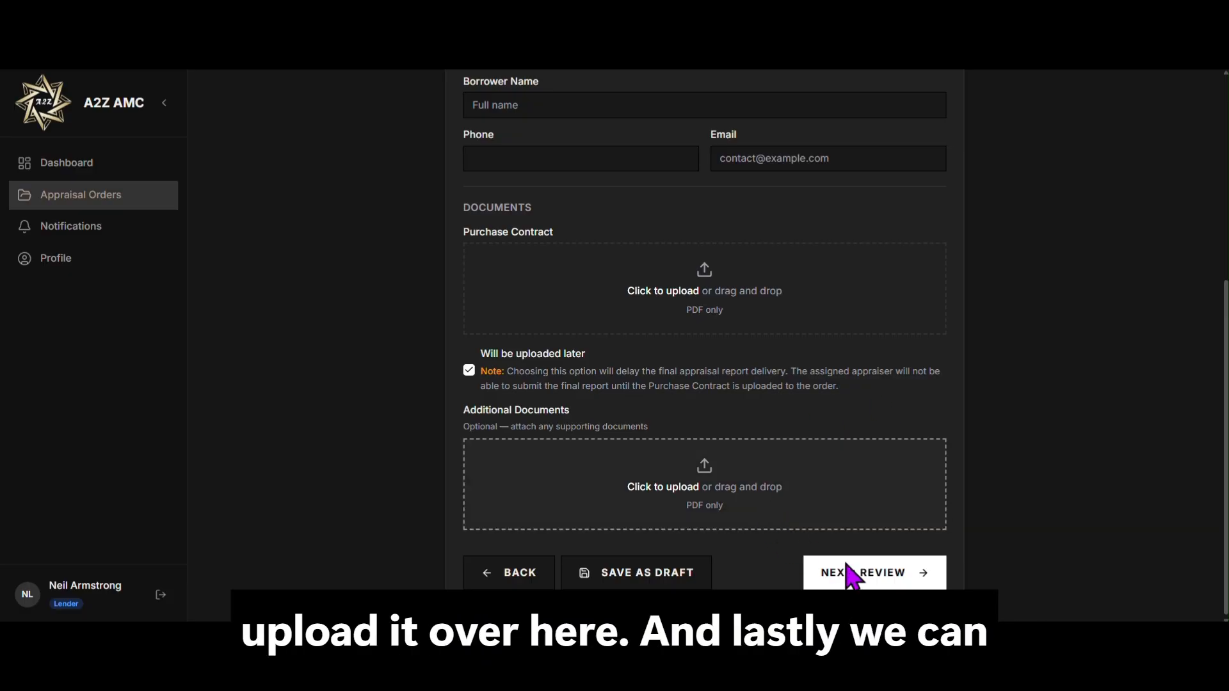
Step: Open the order review and scroll through its sections
left_click(876, 576)
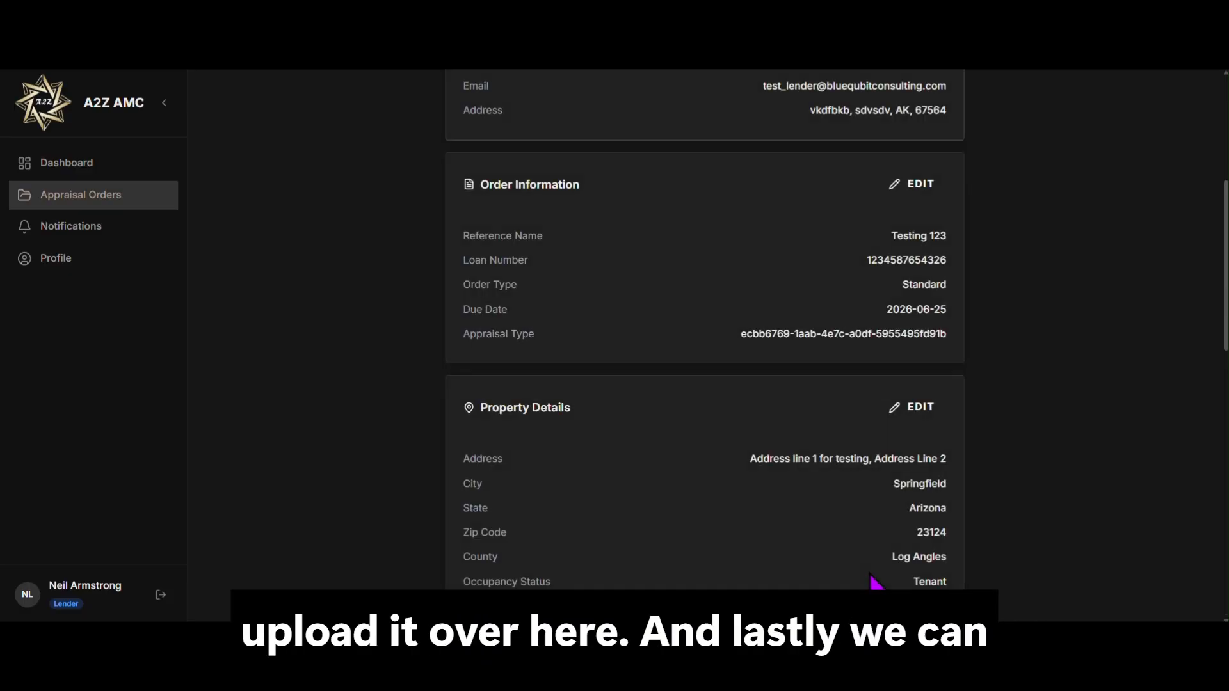
scroll(875, 581, "up", 4)
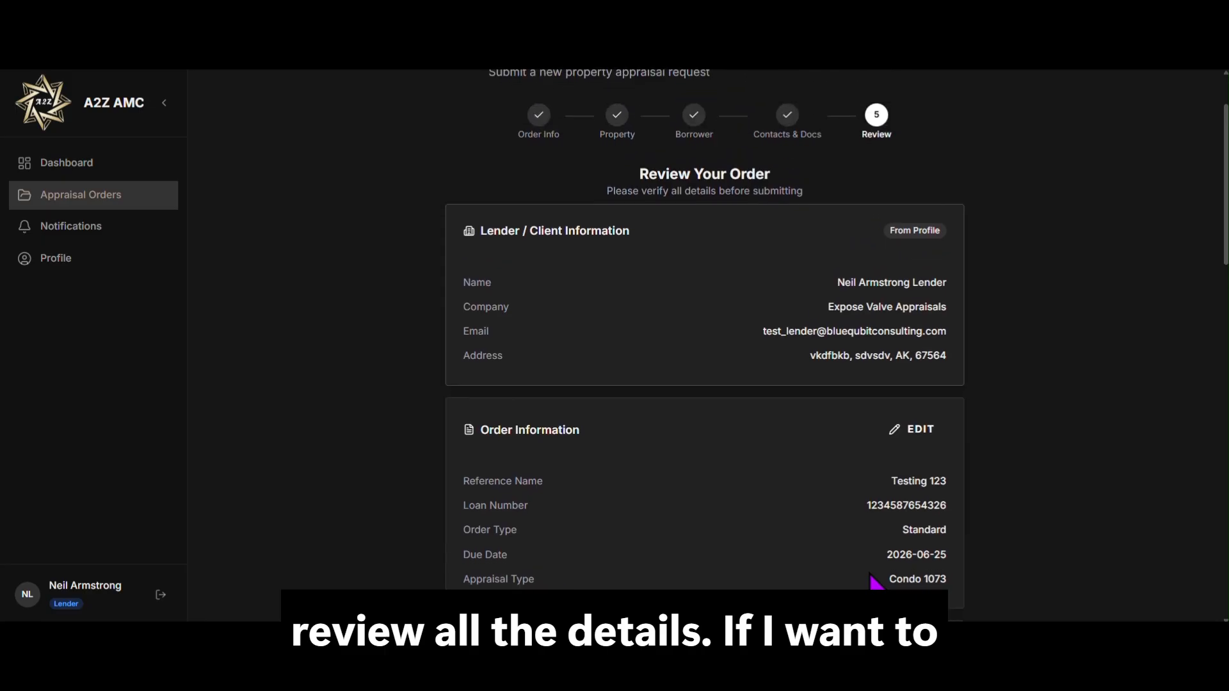
scroll(875, 581, "down", 1)
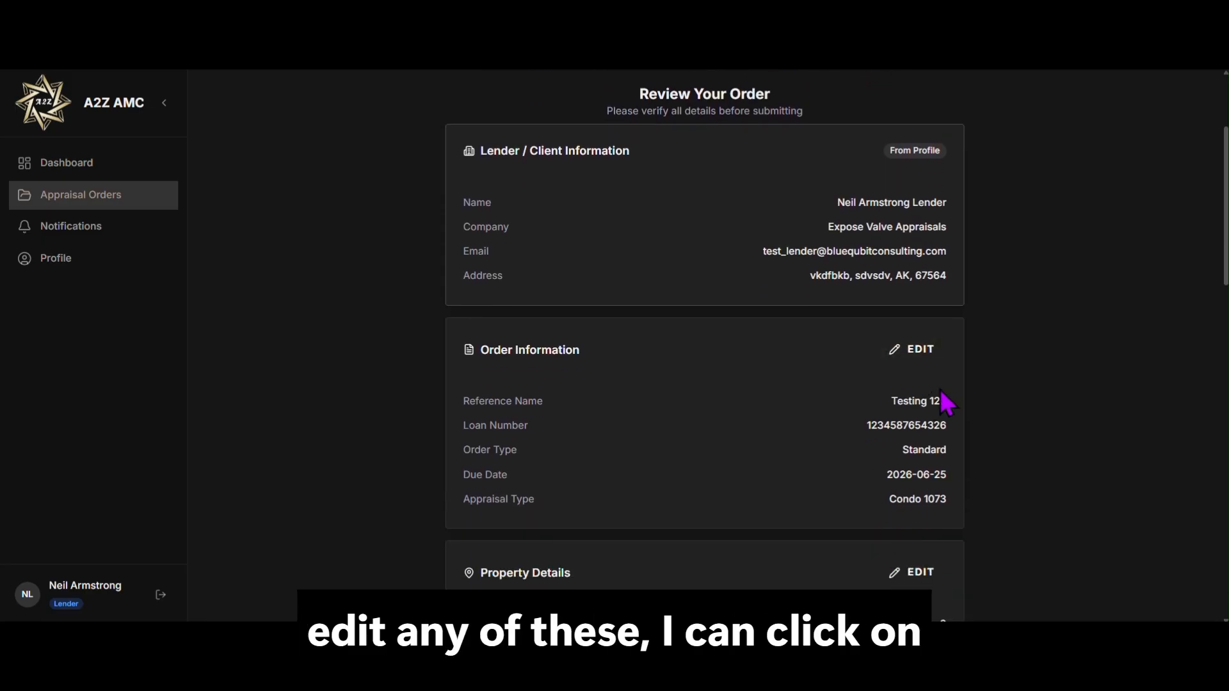
scroll(942, 400, "down", 4)
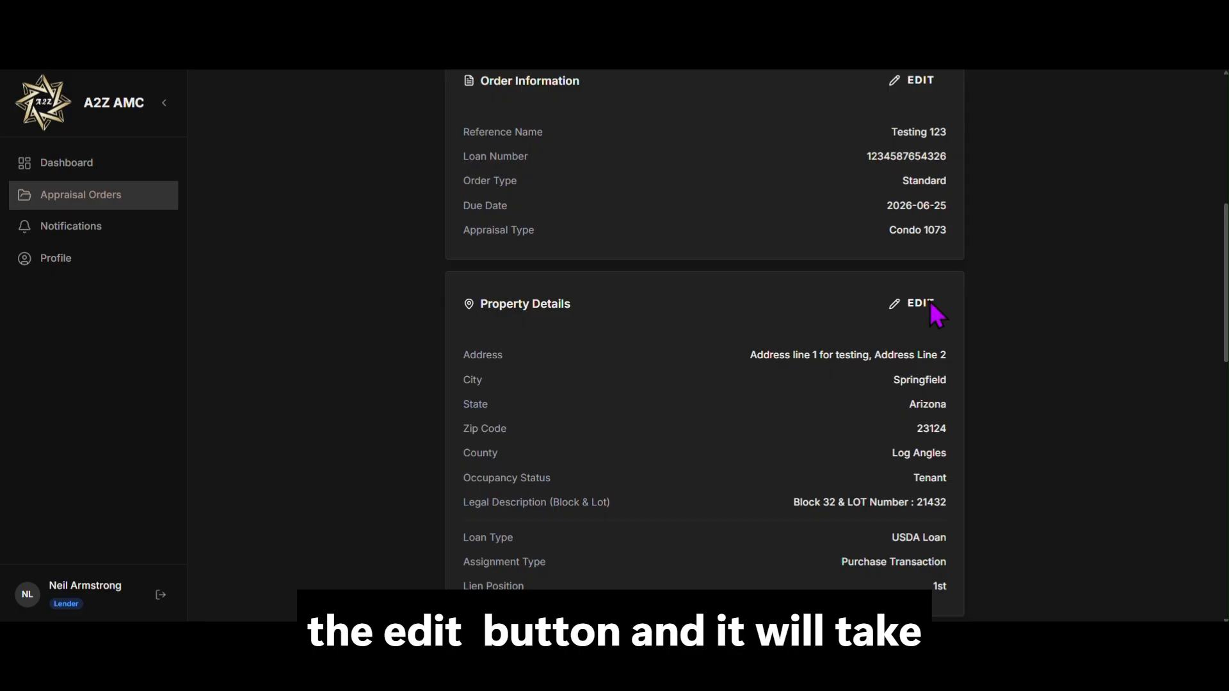
Step: Reopen Property Details, then step through Borrower and Contacts & Docs back to the review
left_click(929, 304)
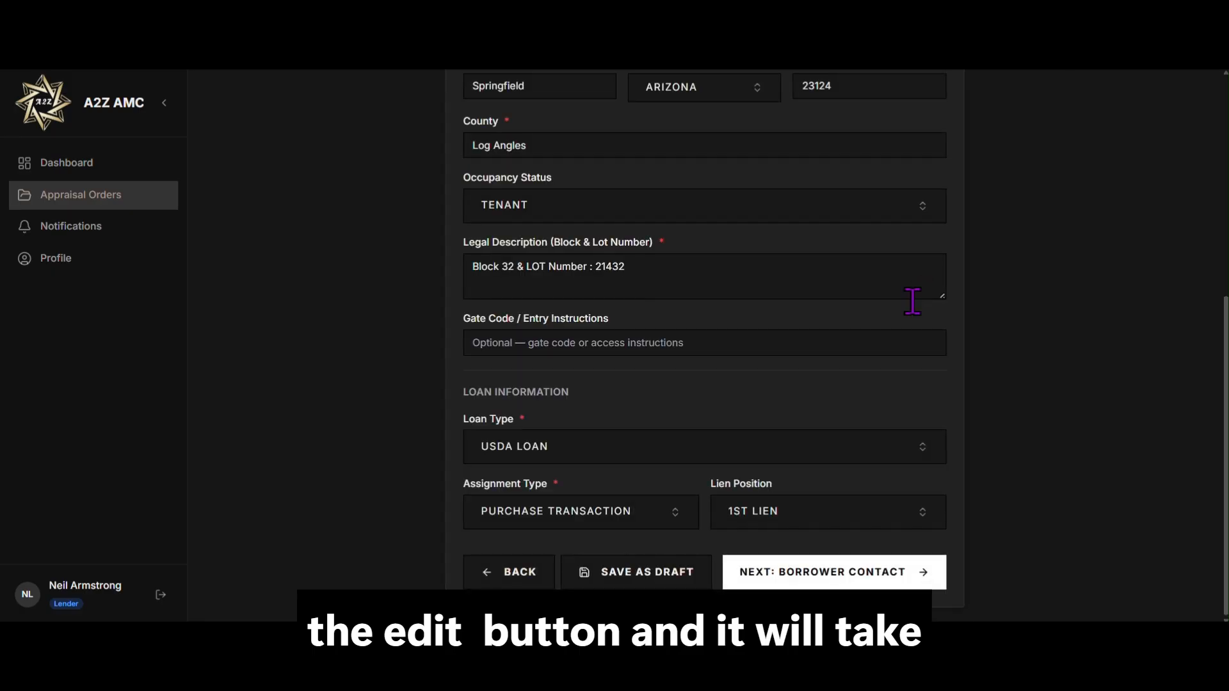
left_click(876, 579)
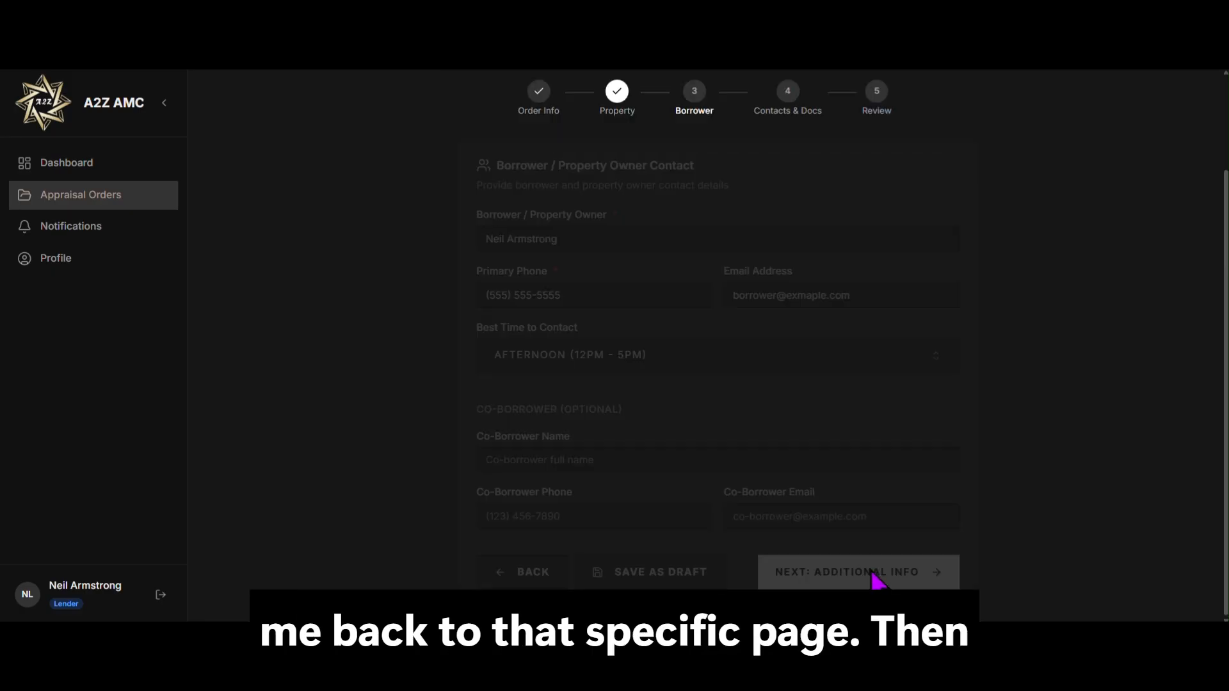
left_click(872, 579)
scroll(877, 583, "down", 3)
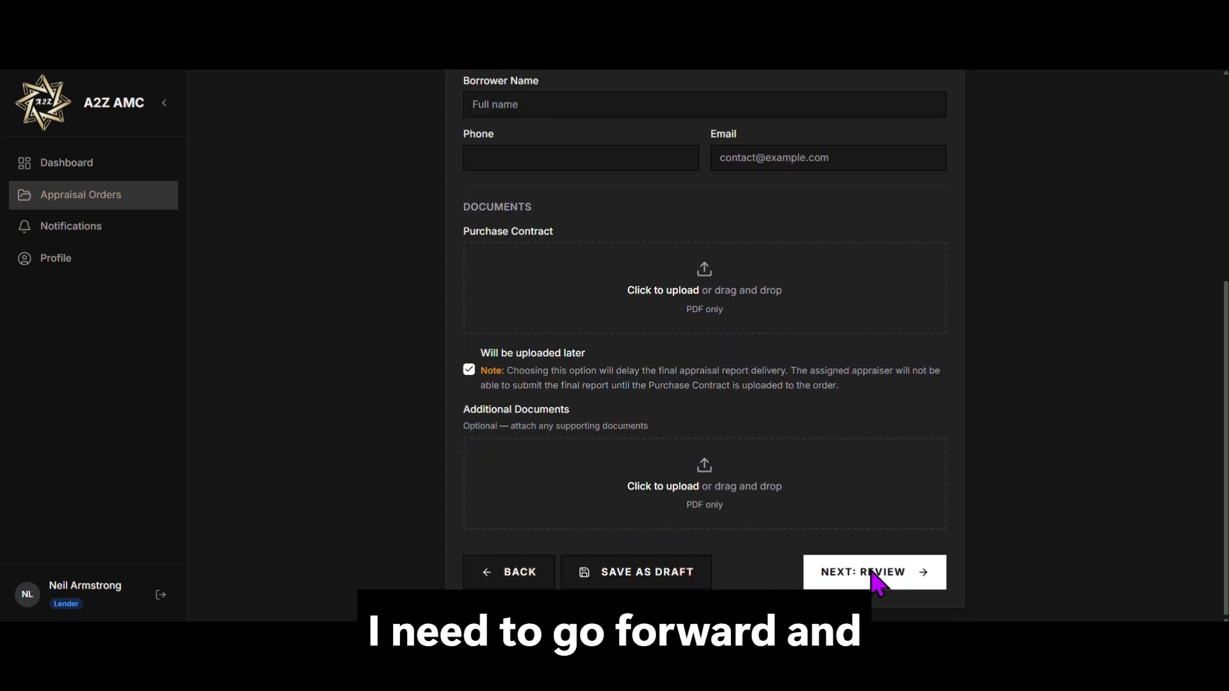
left_click(878, 581)
Step: Scroll through the review: $625.00 fee plus $20.00 technology fee ($645.00 total) and the AI summary
scroll(877, 582, "down", 15)
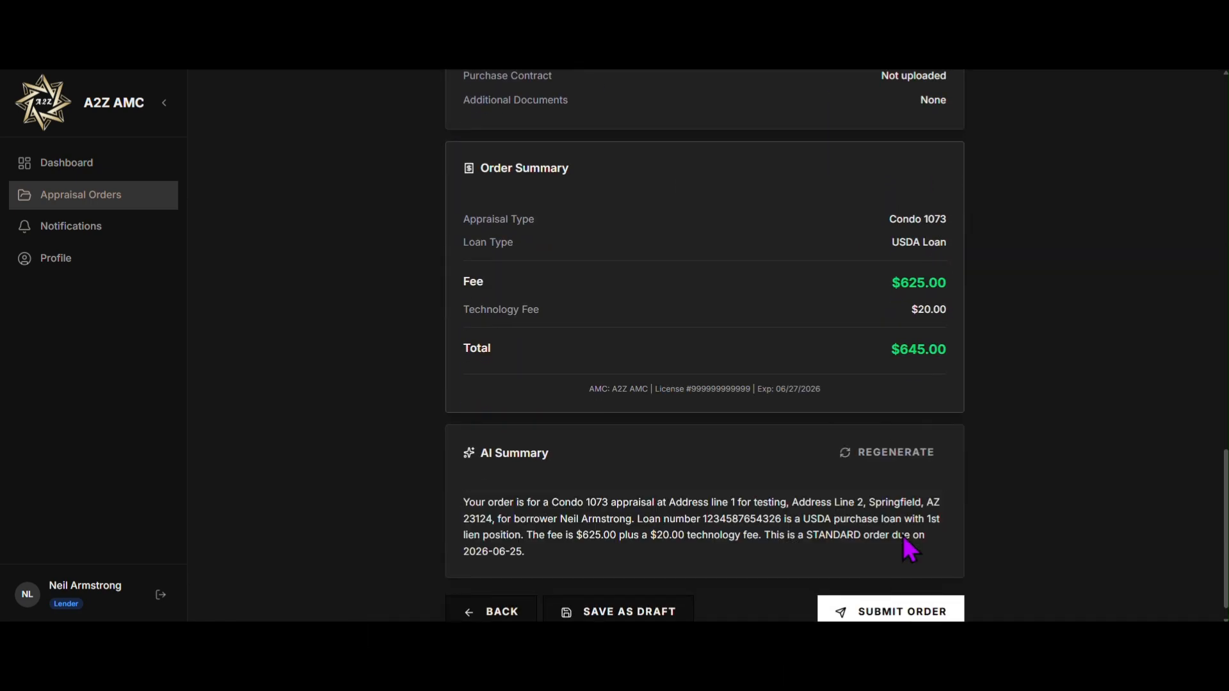
scroll(999, 220, "up", 2)
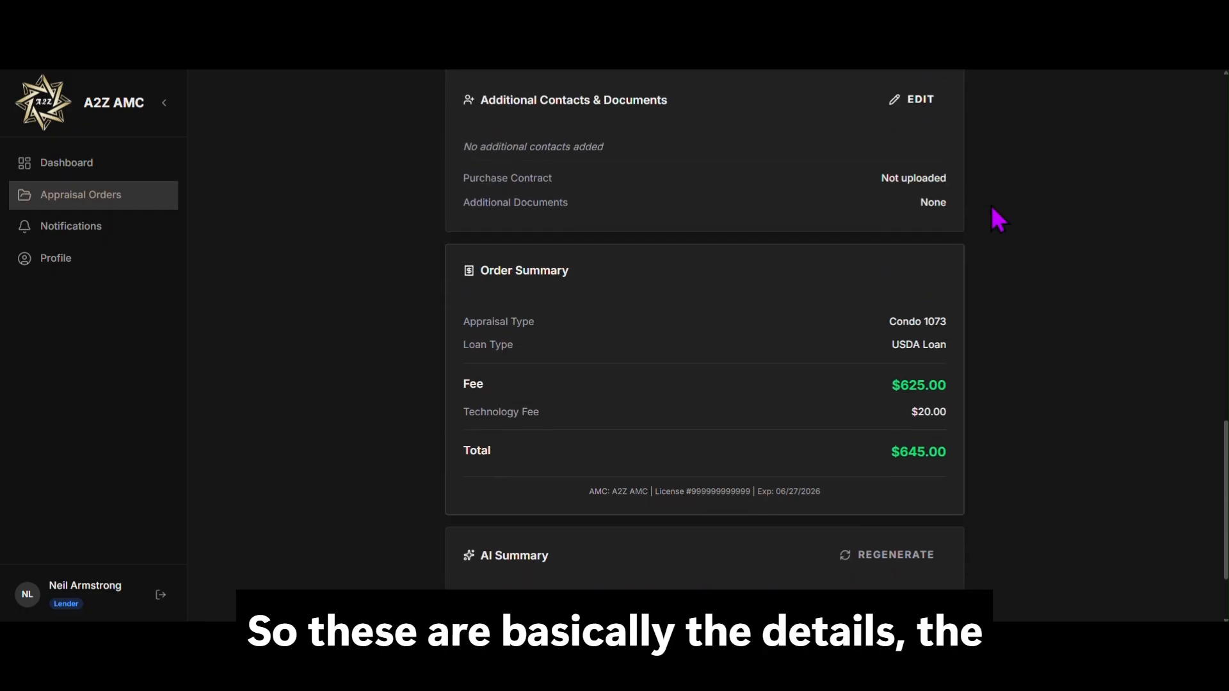
scroll(998, 220, "up", 2)
scroll(998, 221, "up", 7)
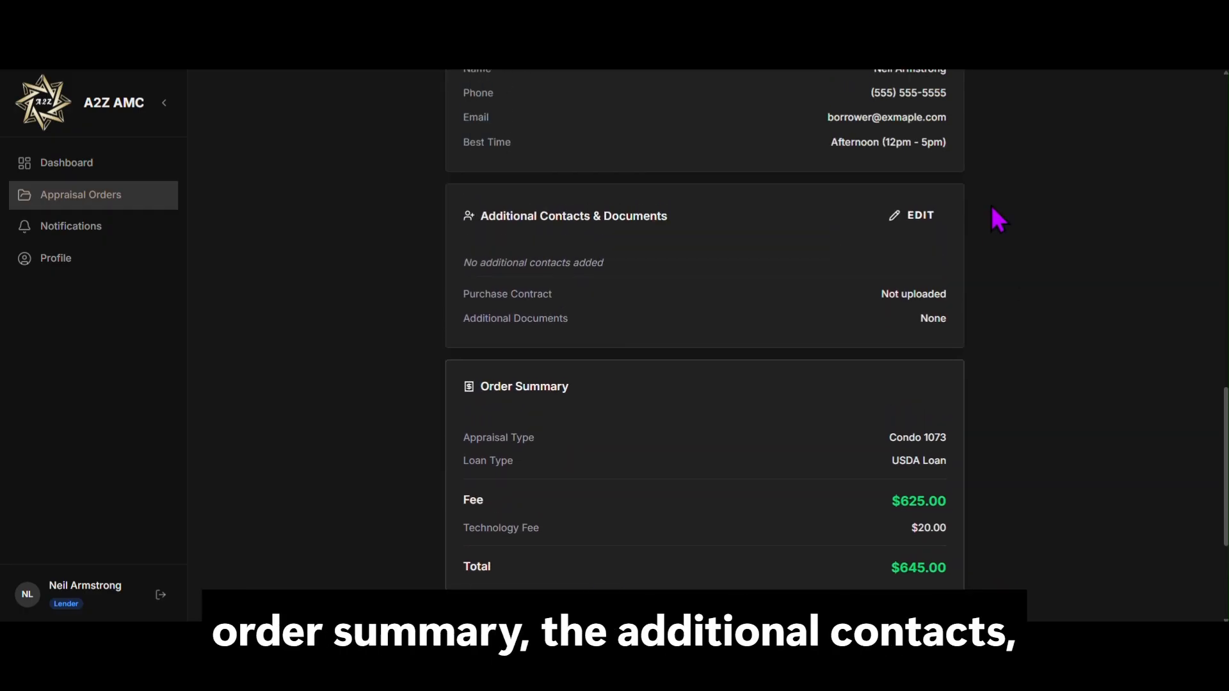
scroll(998, 221, "up", 12)
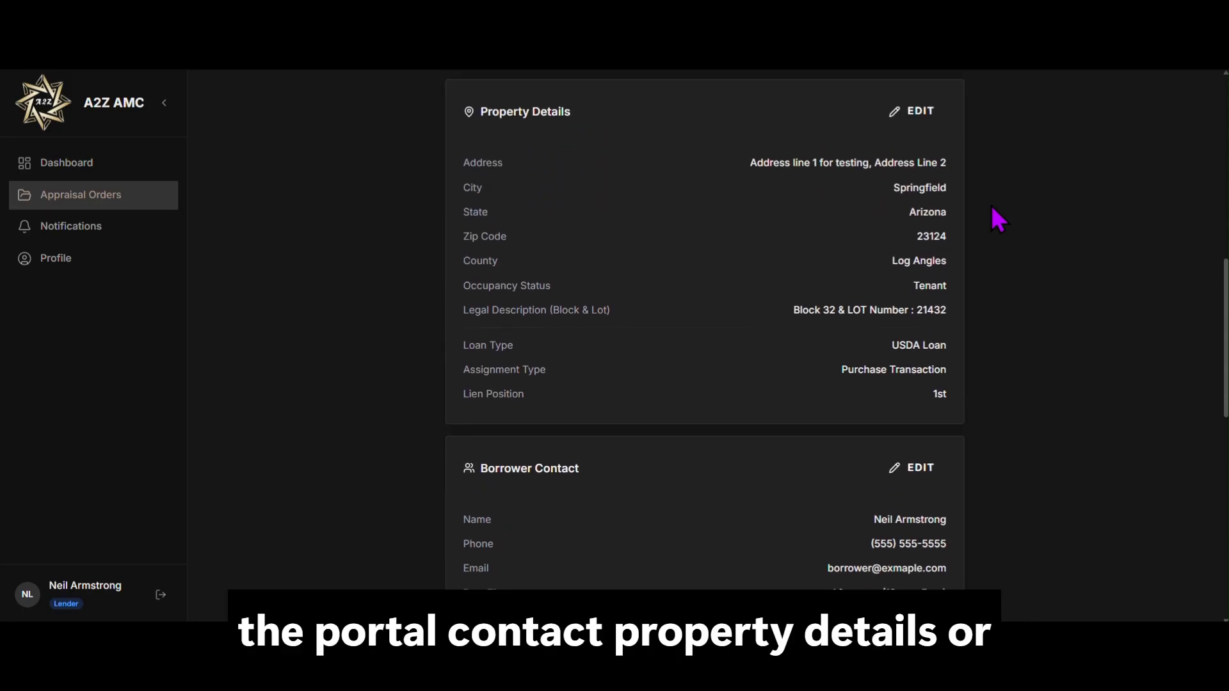
scroll(995, 218, "up", 2)
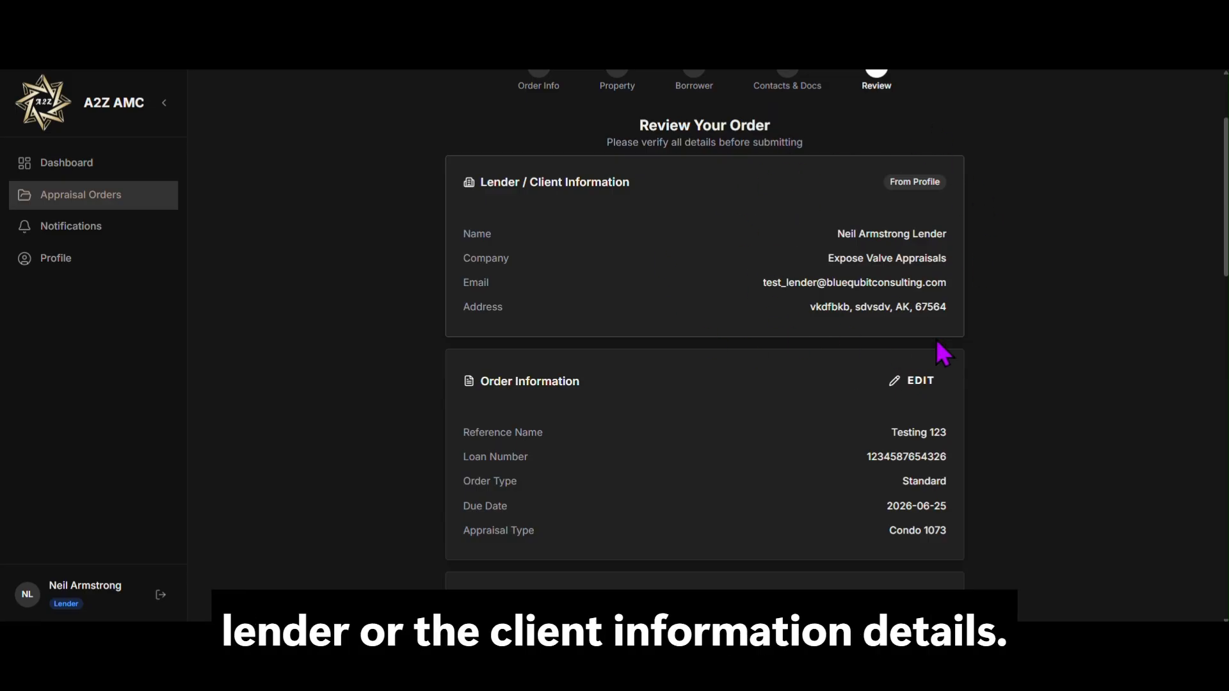
scroll(979, 283, "down", 10)
scroll(982, 284, "down", 8)
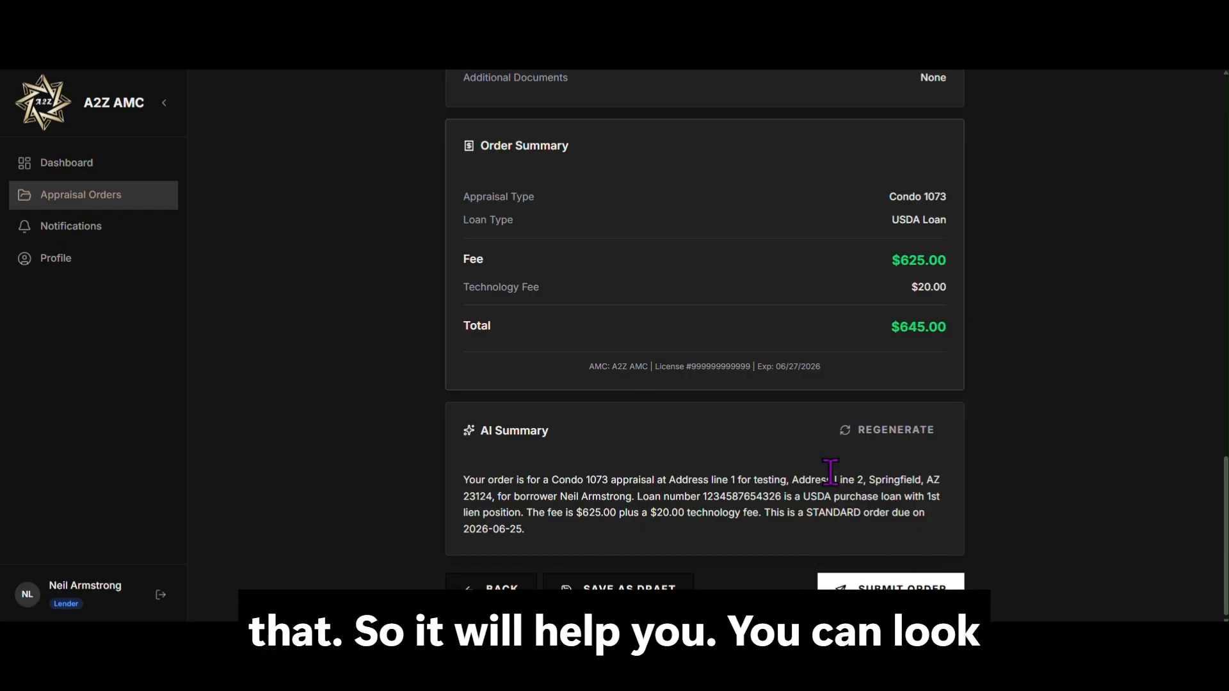
scroll(733, 490, "up", 1)
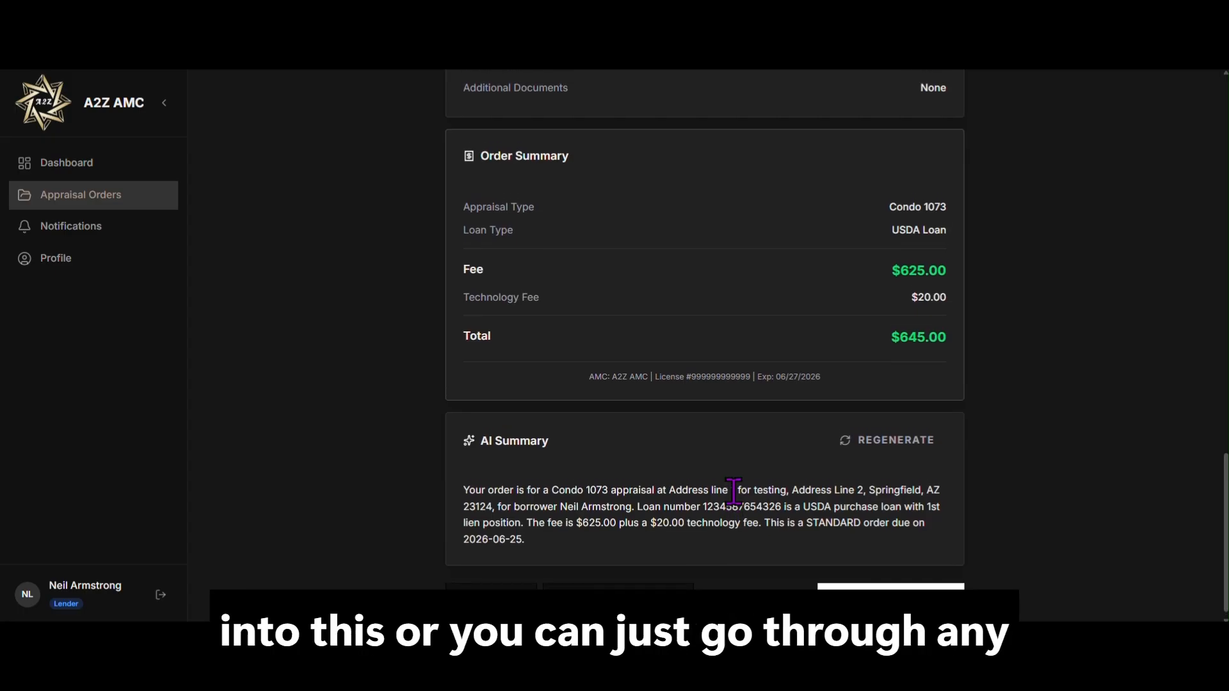
scroll(734, 490, "up", 15)
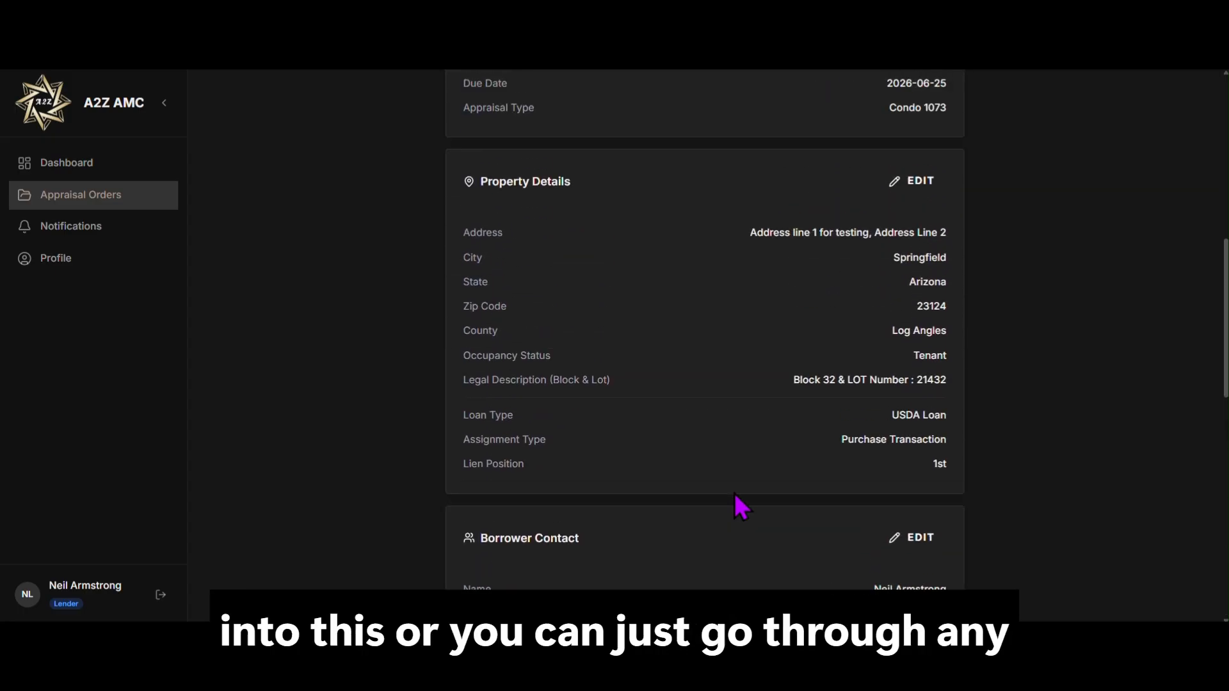
scroll(736, 497, "down", 15)
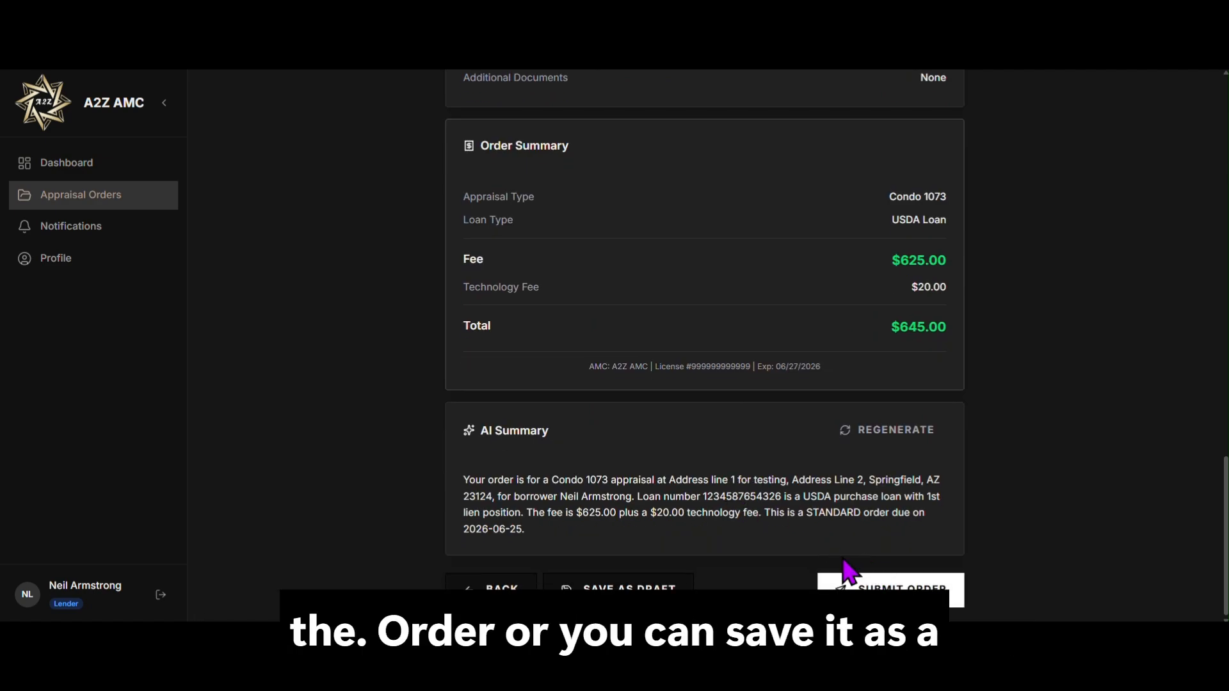
Step: Submit the reviewed Condo 1073 appraisal order totalling $645.00
left_click(876, 606)
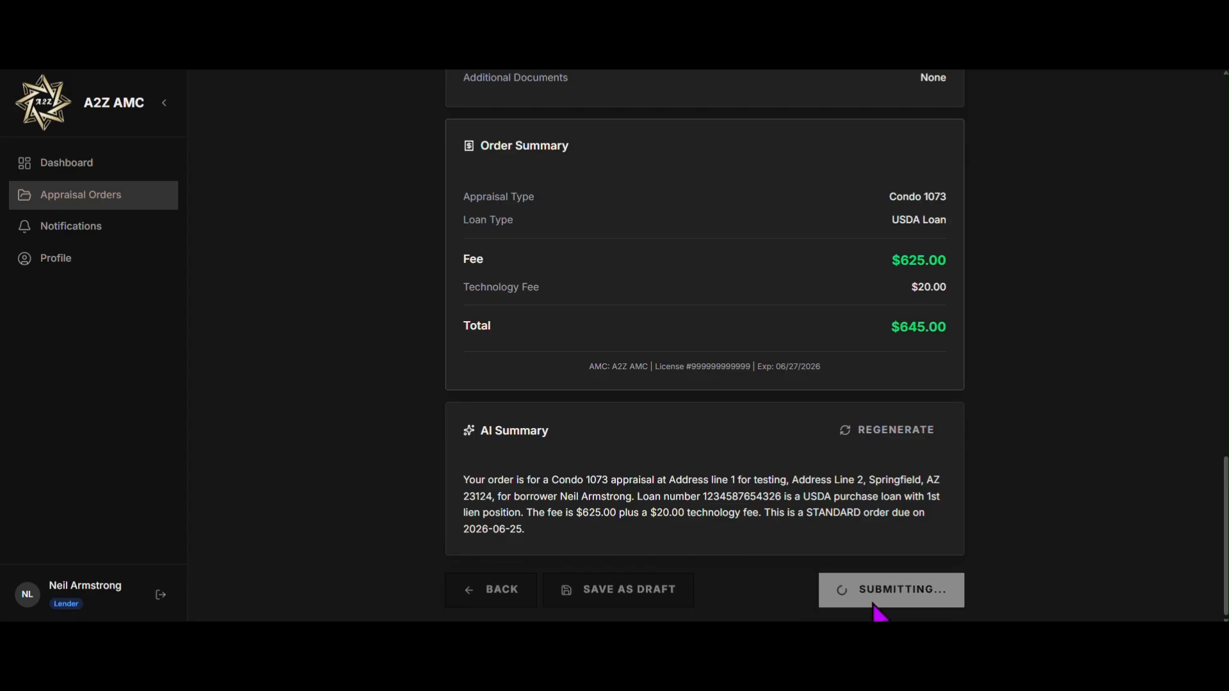